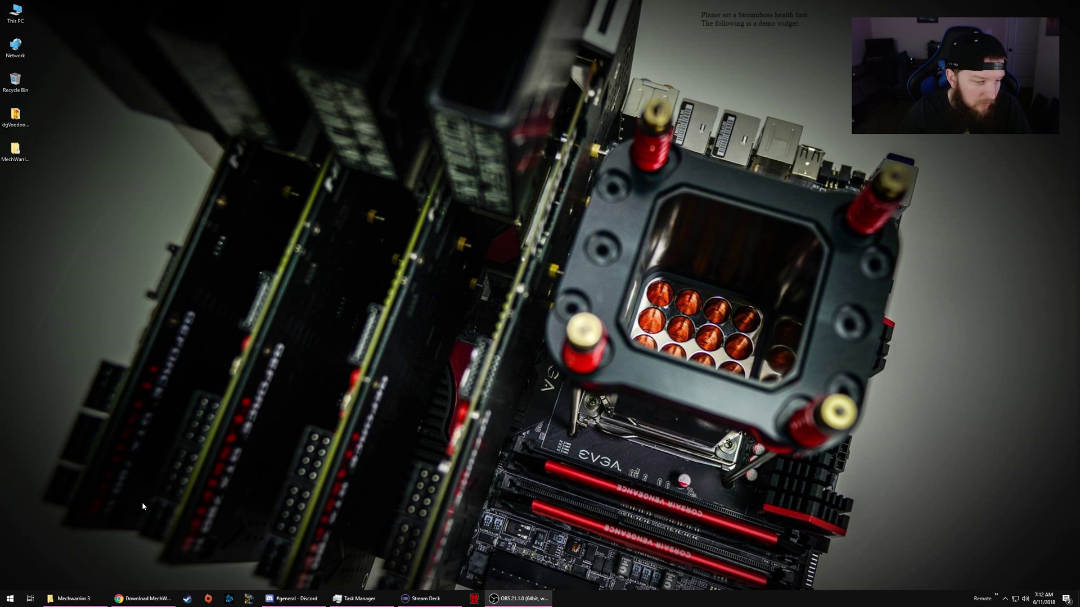
Switch to Chrome and examine the MechWarrior 3 page on My Abandonware, including its game downloads, patch and fixes.
click(144, 598)
key(F5)
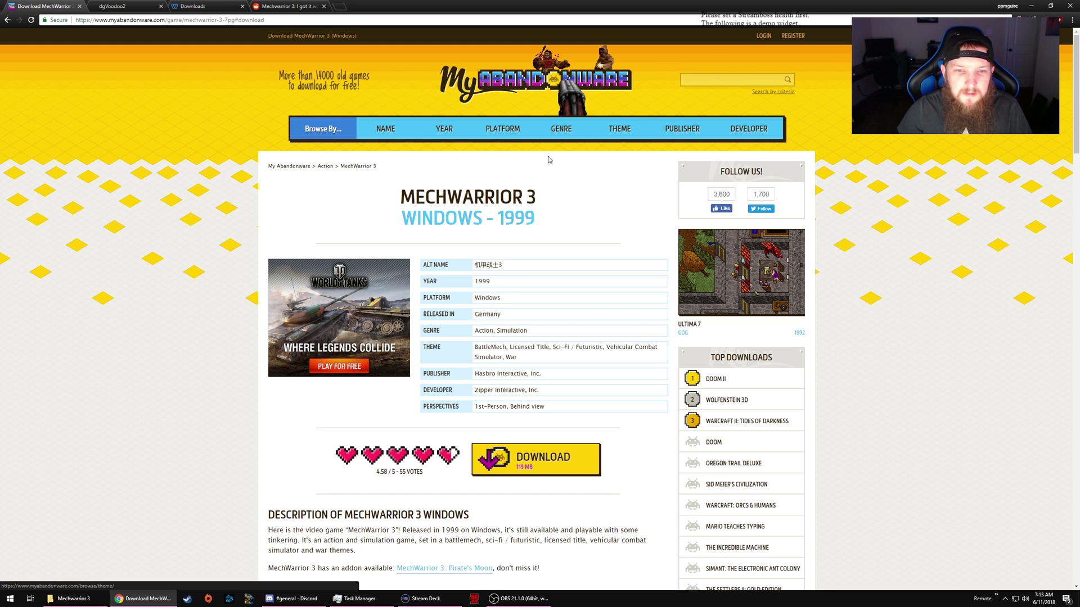
drag(574, 212, 368, 211)
click(212, 245)
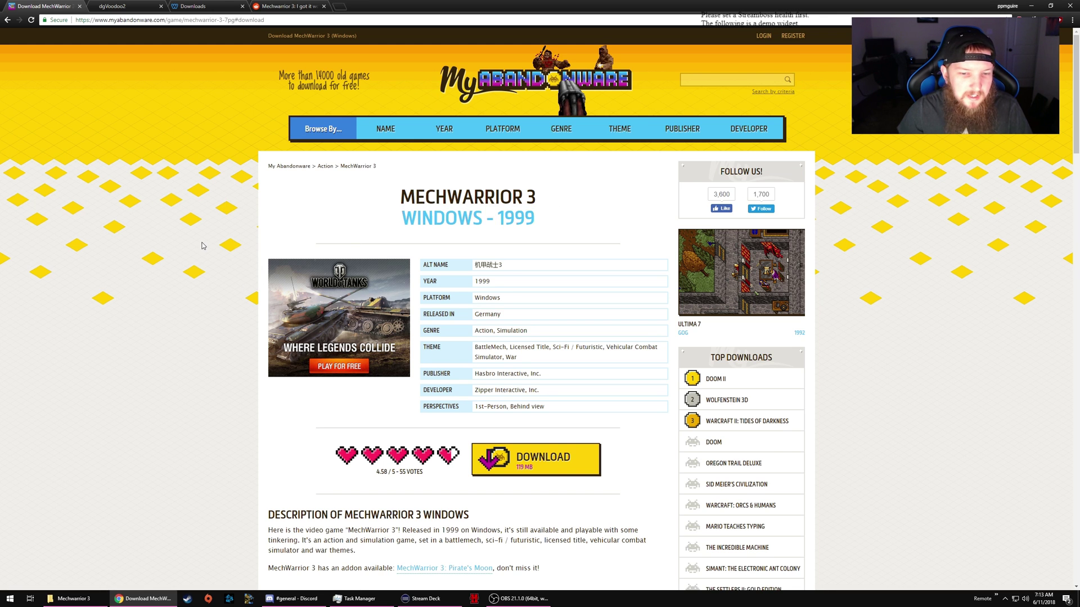
scroll(208, 246, down, 8)
scroll(203, 245, down, 20)
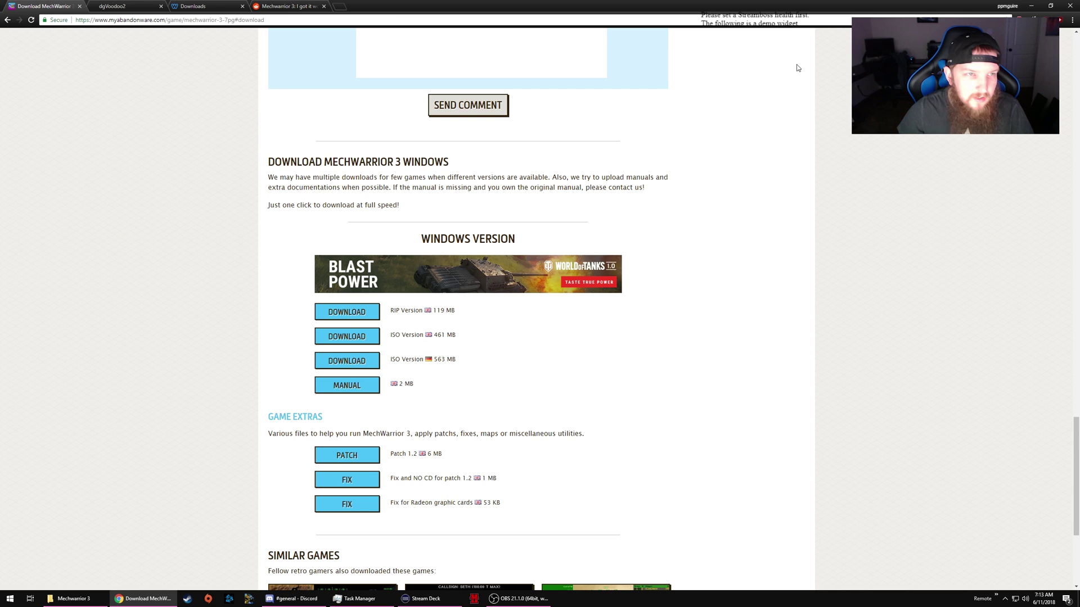
Examine the dgVoodoo2 download page, focusing on the 2.55.2 release for regular usage.
click(119, 5)
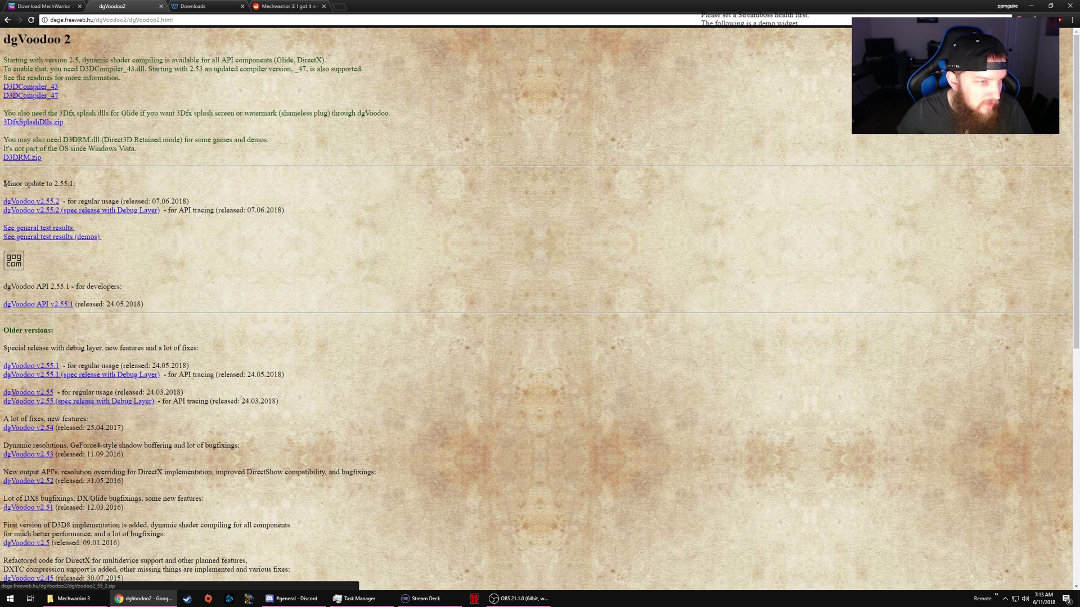
drag(10, 183, 74, 184)
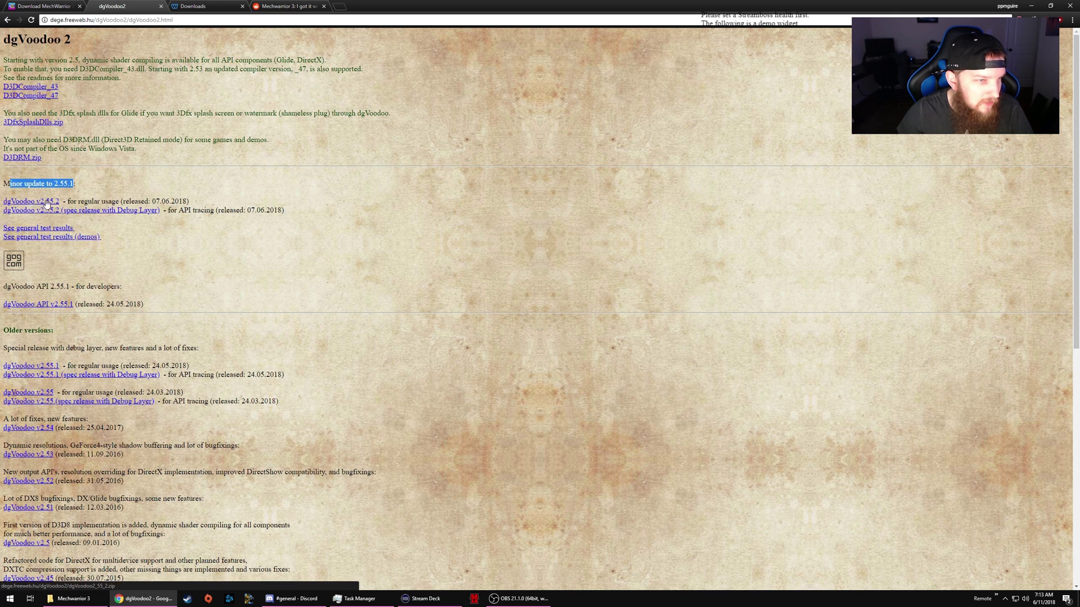
click(104, 201)
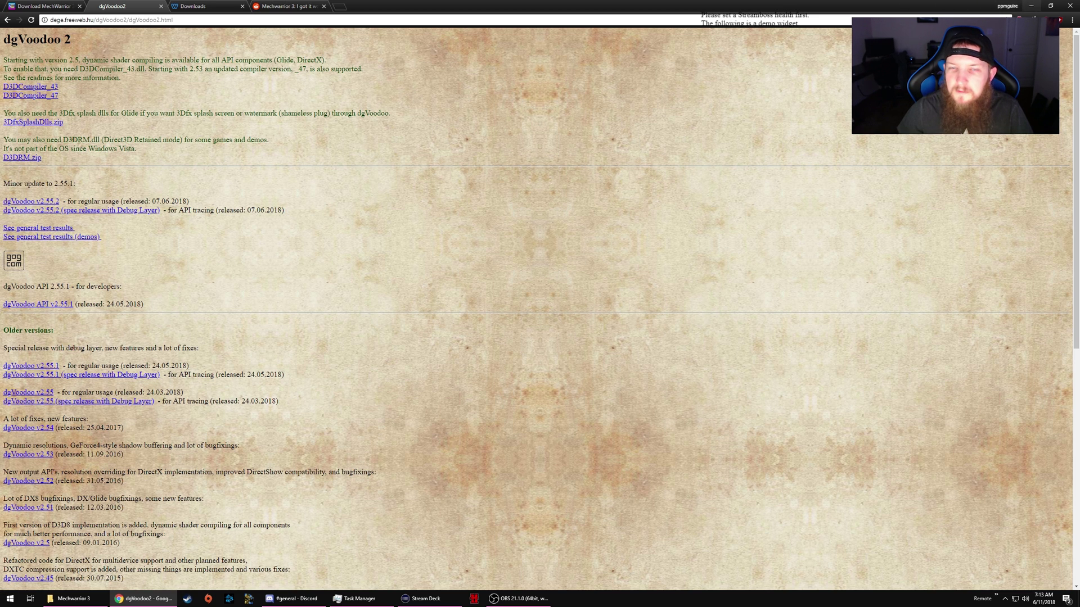
Look through the Reddit guide on getting Mechwarrior 3 working and its comments, and return to the desktop.
click(282, 5)
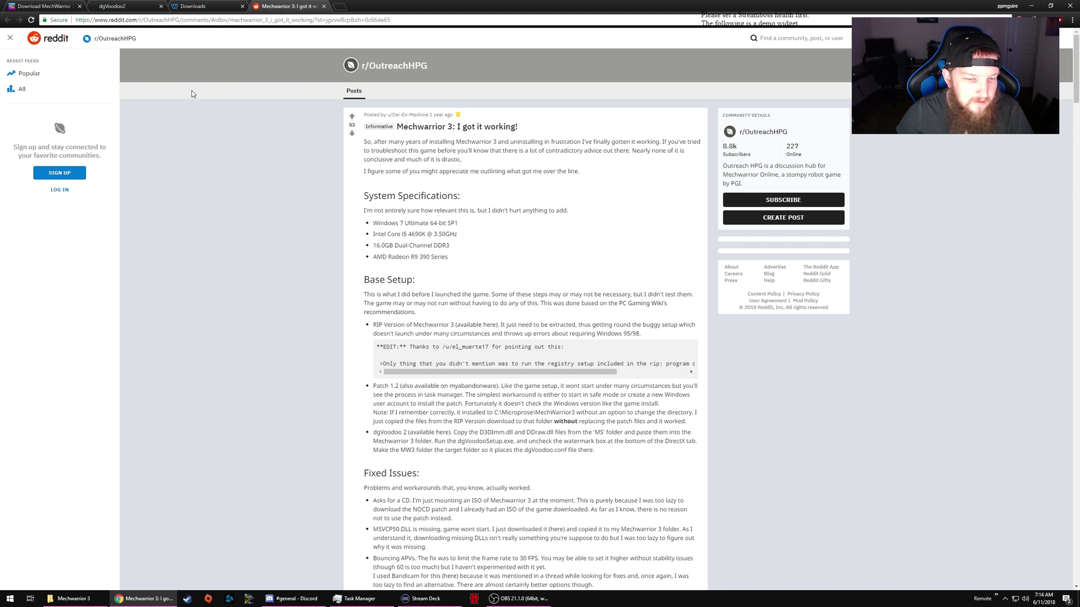
scroll(191, 94, down, 20)
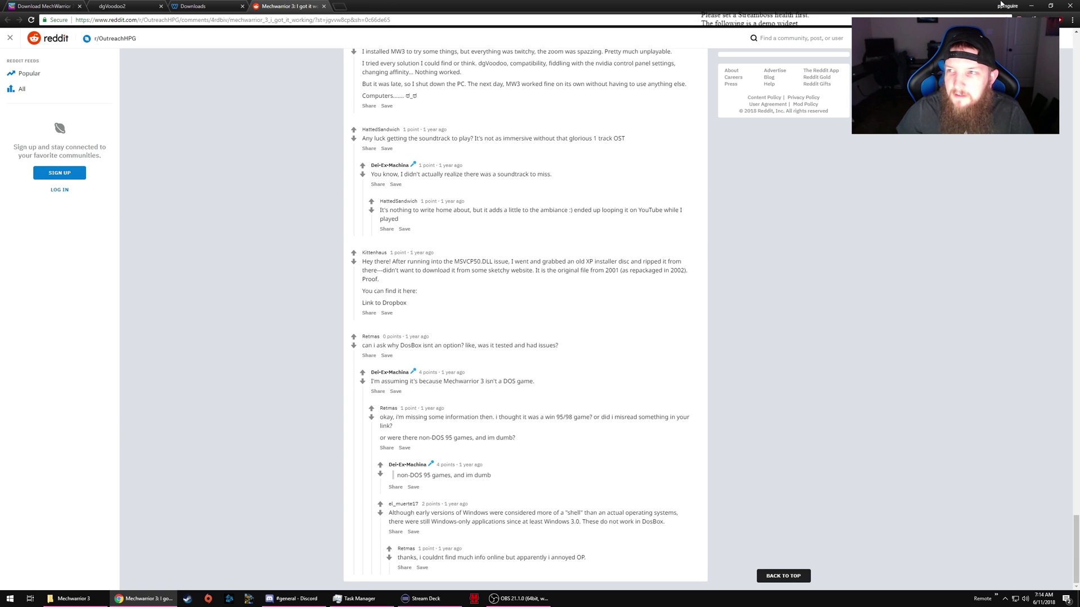
click(1029, 5)
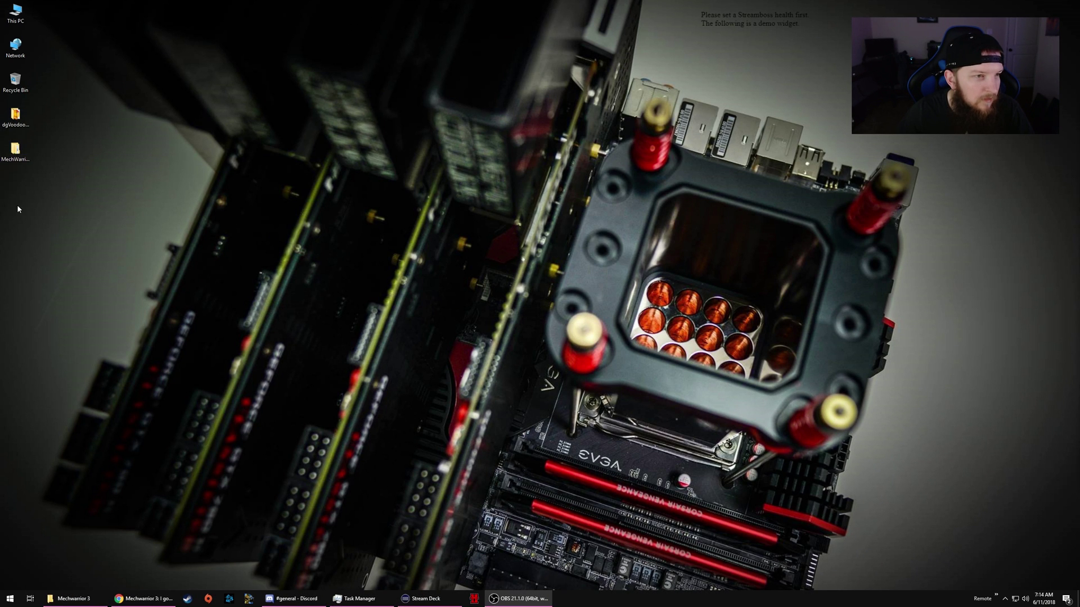
Open the MechWarrior-3_Win_EN_RIP-Version folder from the desktop and select its Mechwarrior 3 subfolder.
click(15, 157)
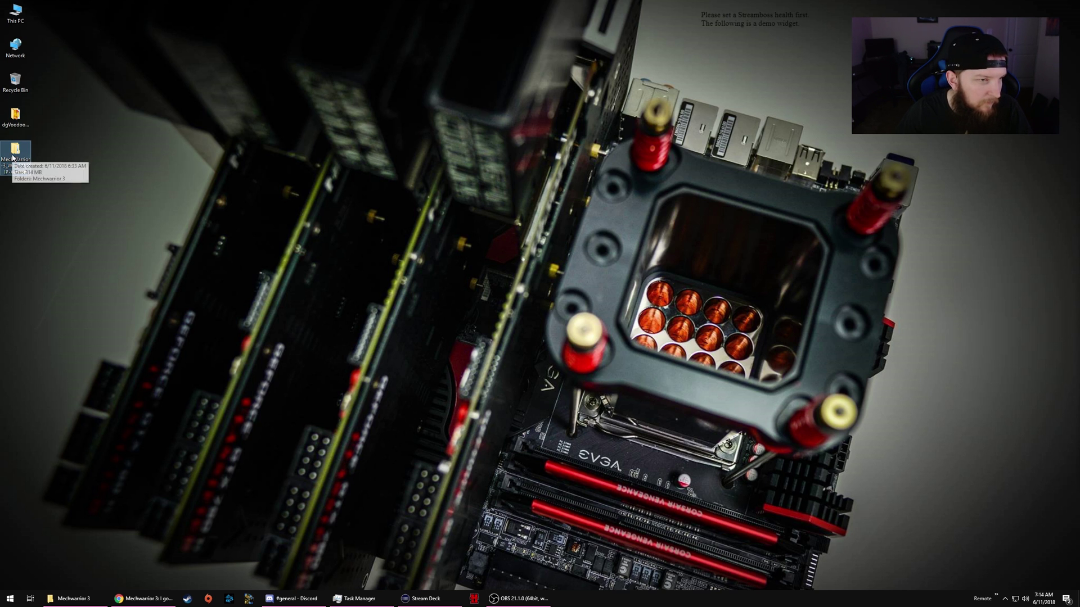
double_click(20, 165)
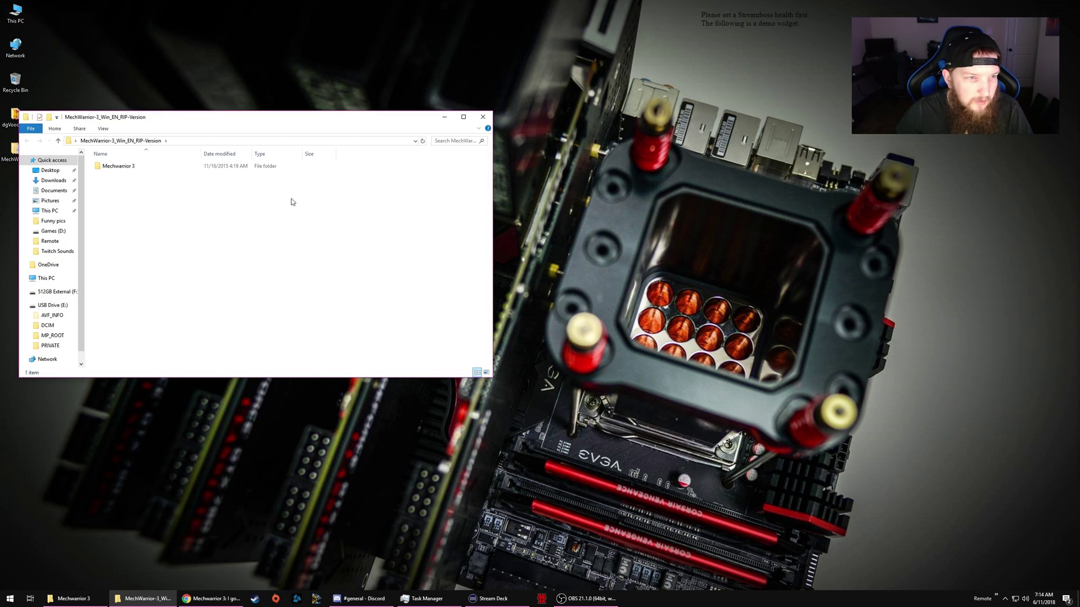
drag(125, 119, 259, 168)
click(255, 219)
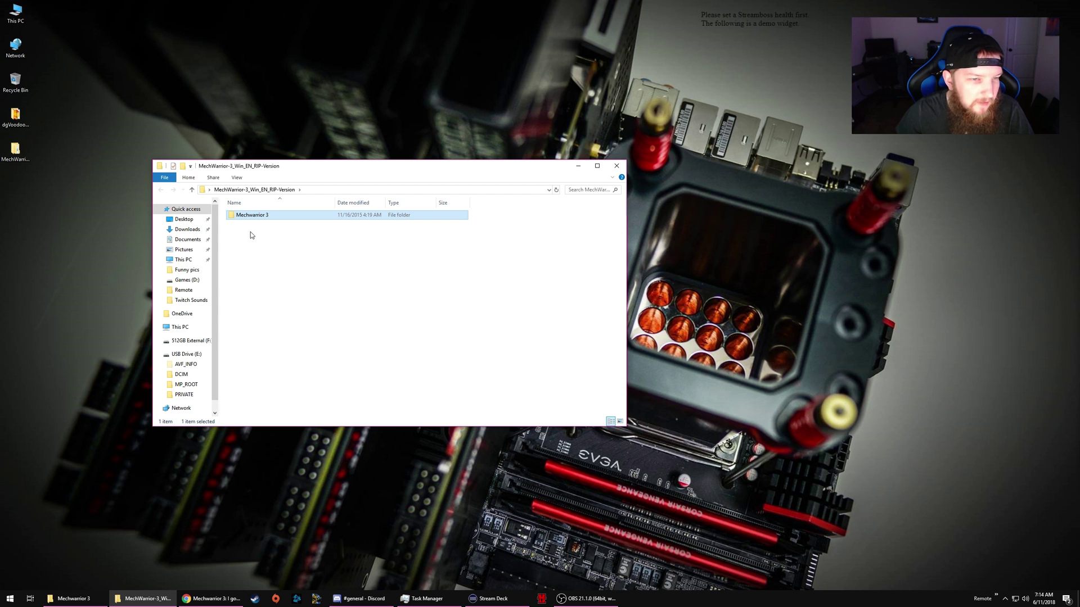
Open the Microprose folder on the C: drive in a second window beside the RIP version folder.
click(25, 17)
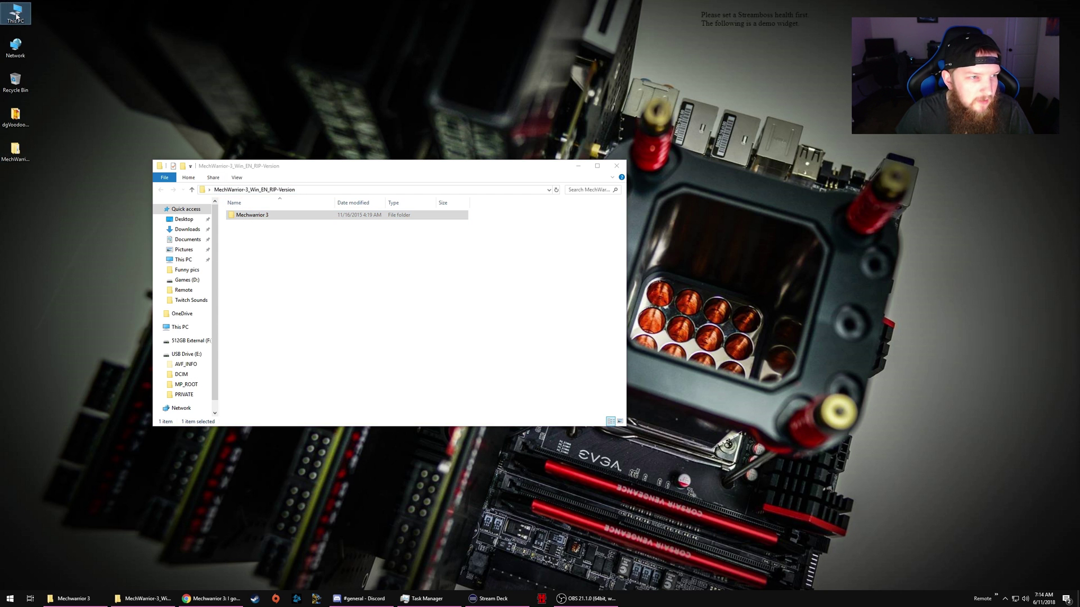
double_click(15, 17)
double_click(281, 316)
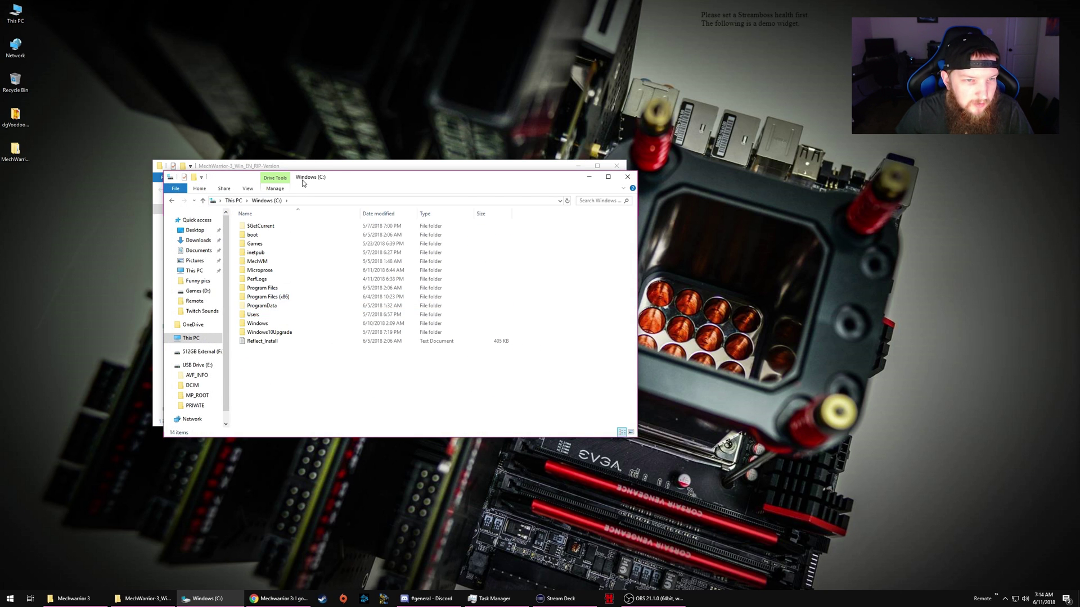
drag(303, 182, 424, 178)
click(379, 267)
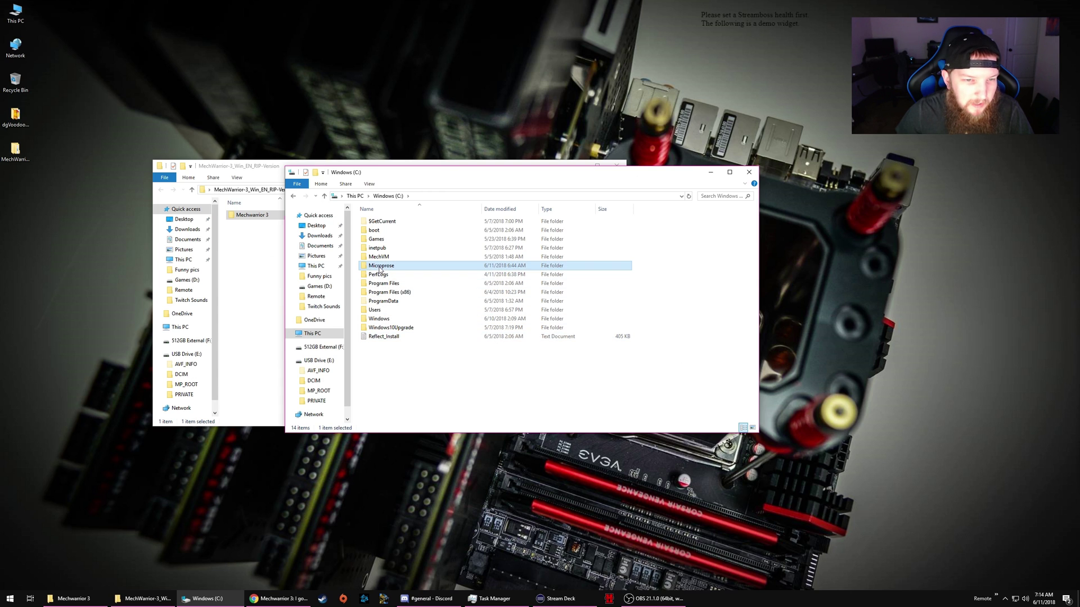
right_click(384, 362)
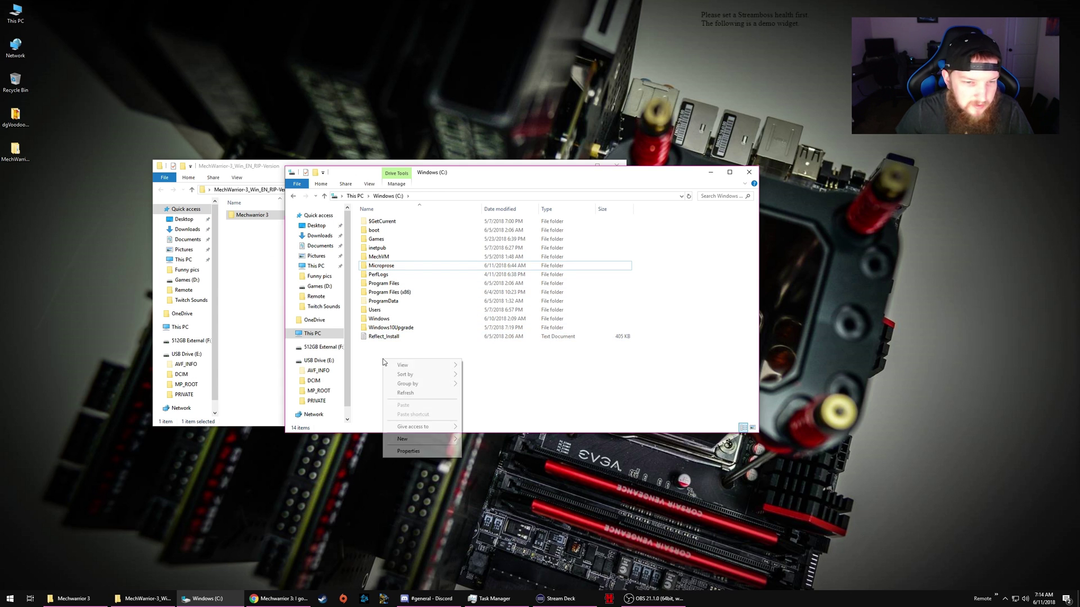
click(388, 267)
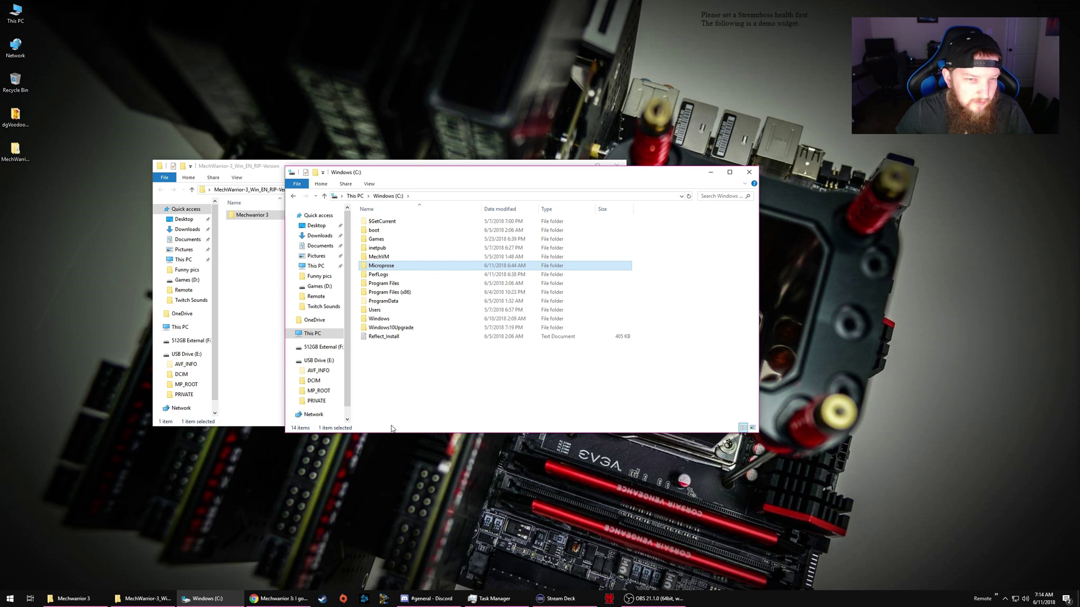
double_click(388, 266)
drag(410, 177, 474, 210)
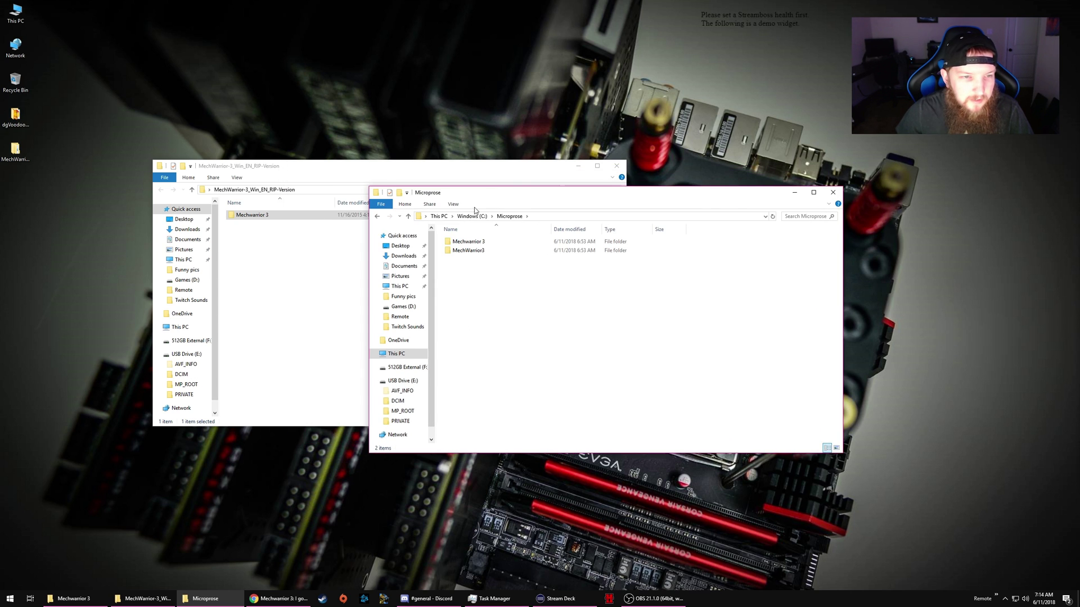
Open the Mechwarrior 3 game folder inside Microprose and place its window beside the RIP version folder.
right_click(260, 214)
click(285, 369)
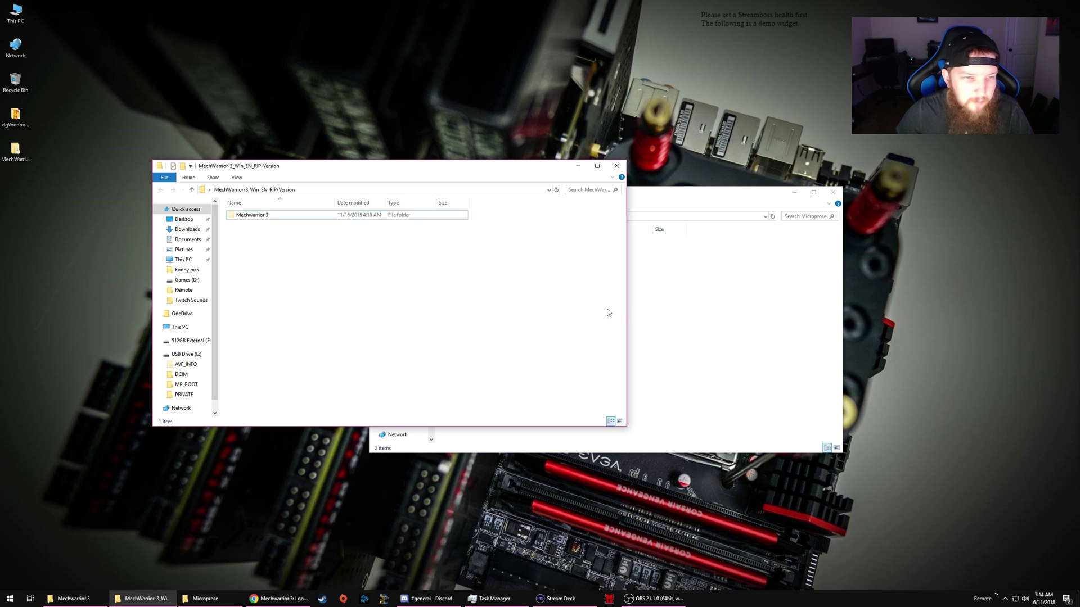
click(645, 315)
click(464, 252)
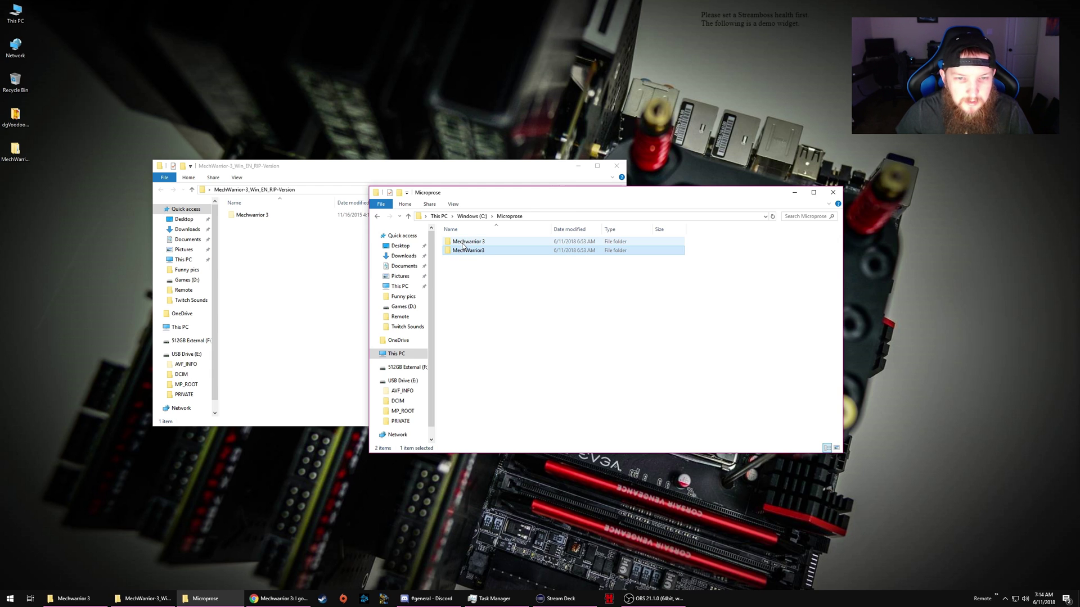
double_click(463, 246)
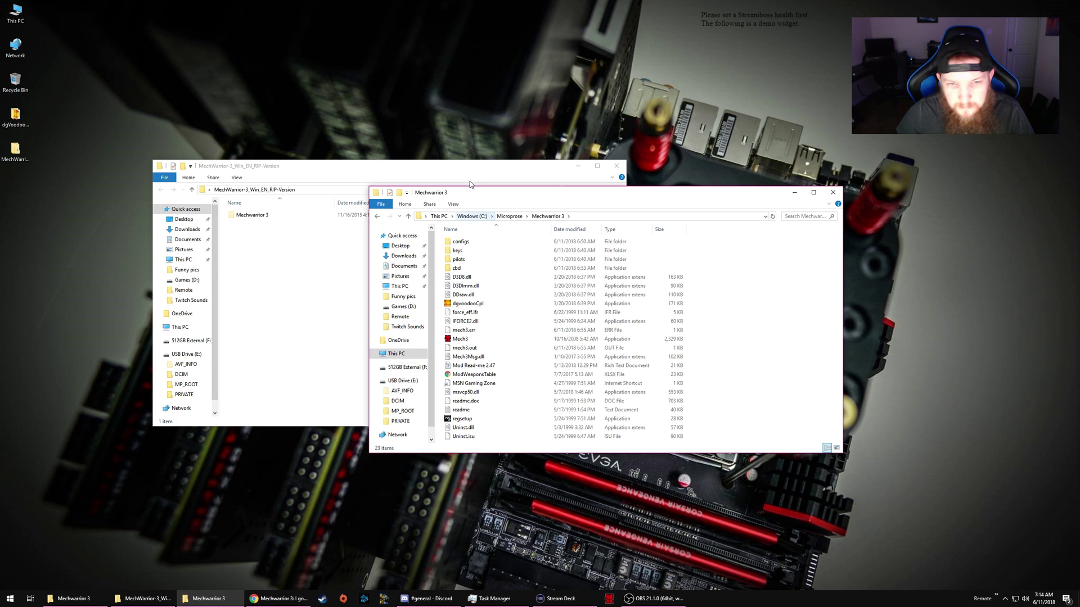
drag(467, 194, 539, 165)
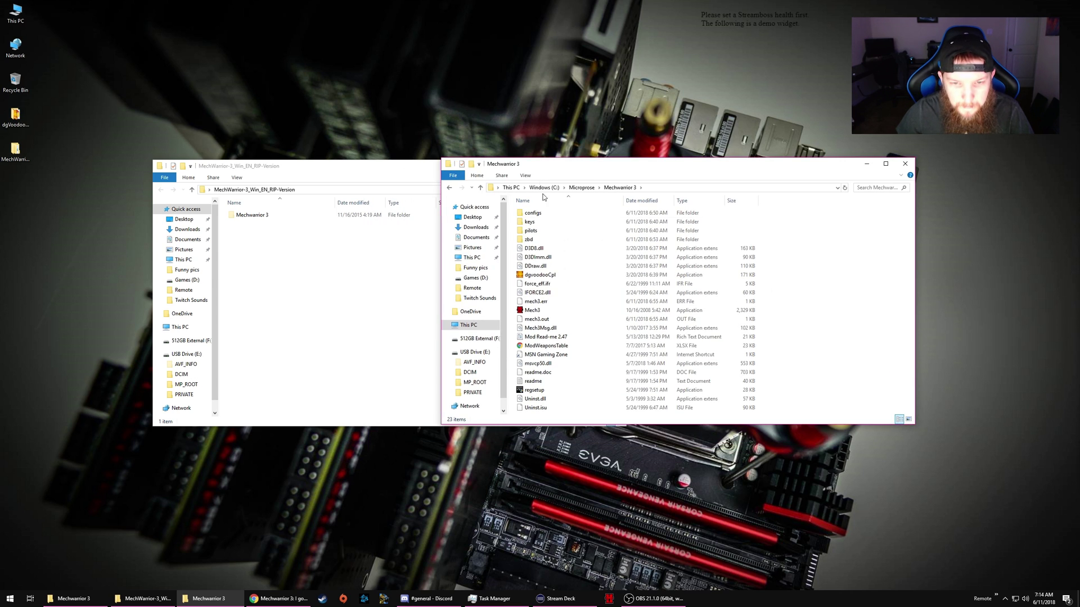
Open dgVoodoo2_55 from the desktop beside the game folder and locate dgvoodooCpl in both folders.
click(15, 118)
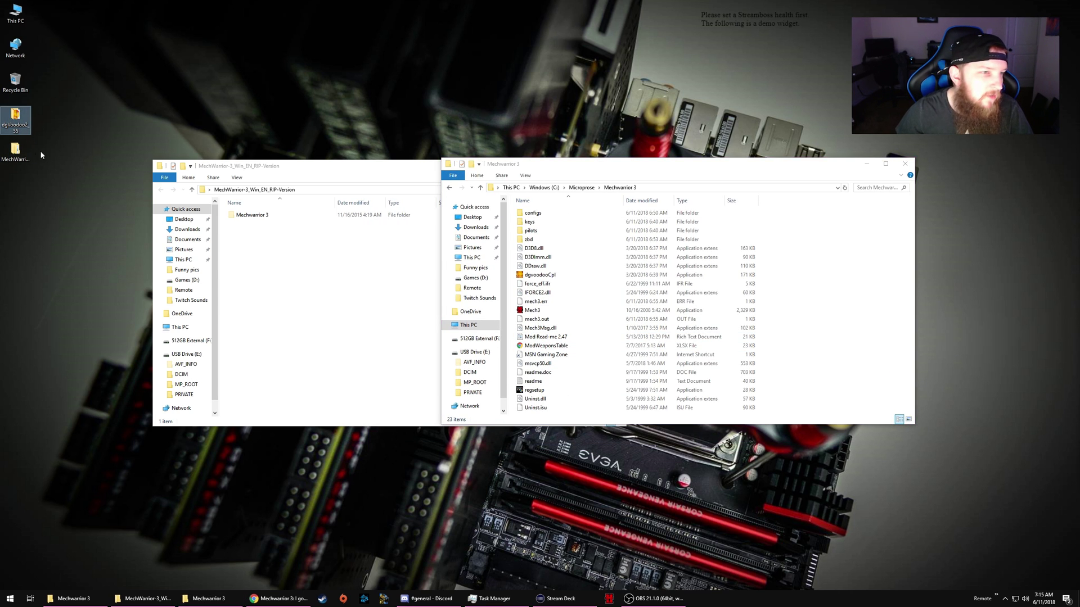
double_click(16, 118)
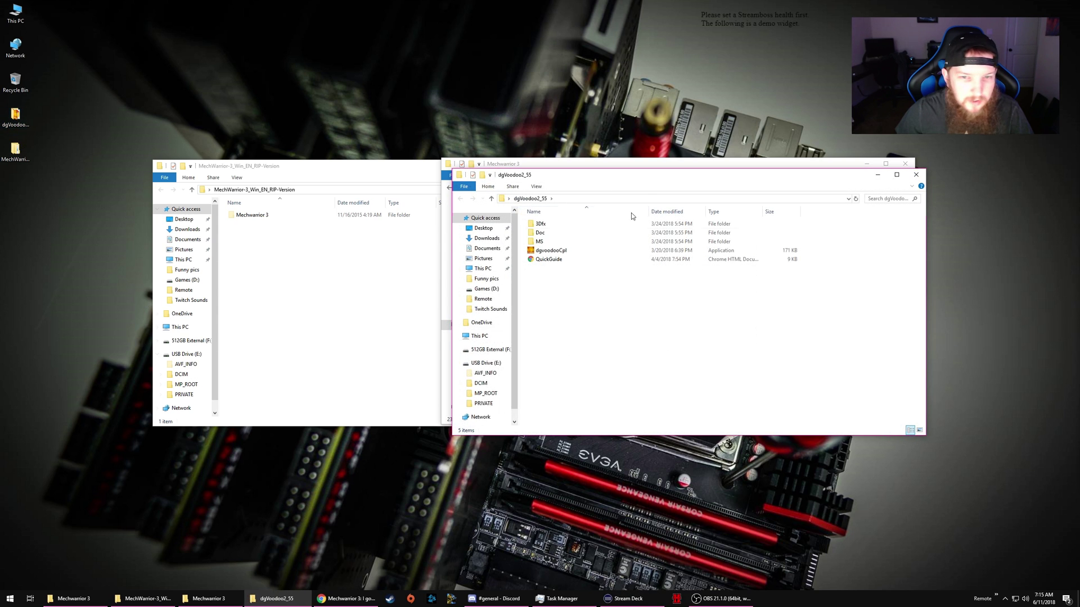
drag(611, 167, 174, 169)
click(123, 242)
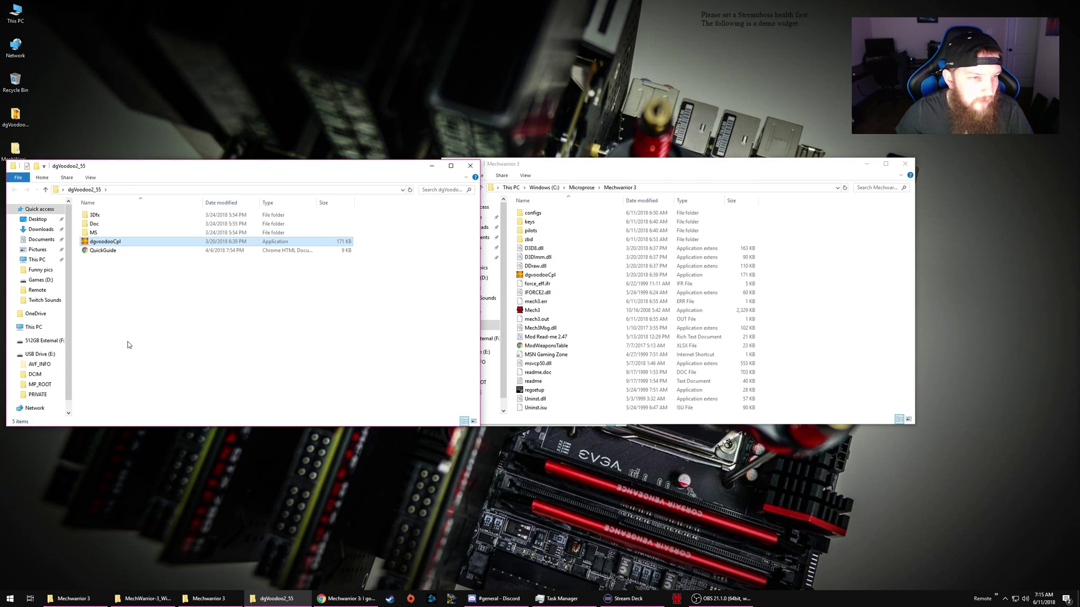
right_click(122, 243)
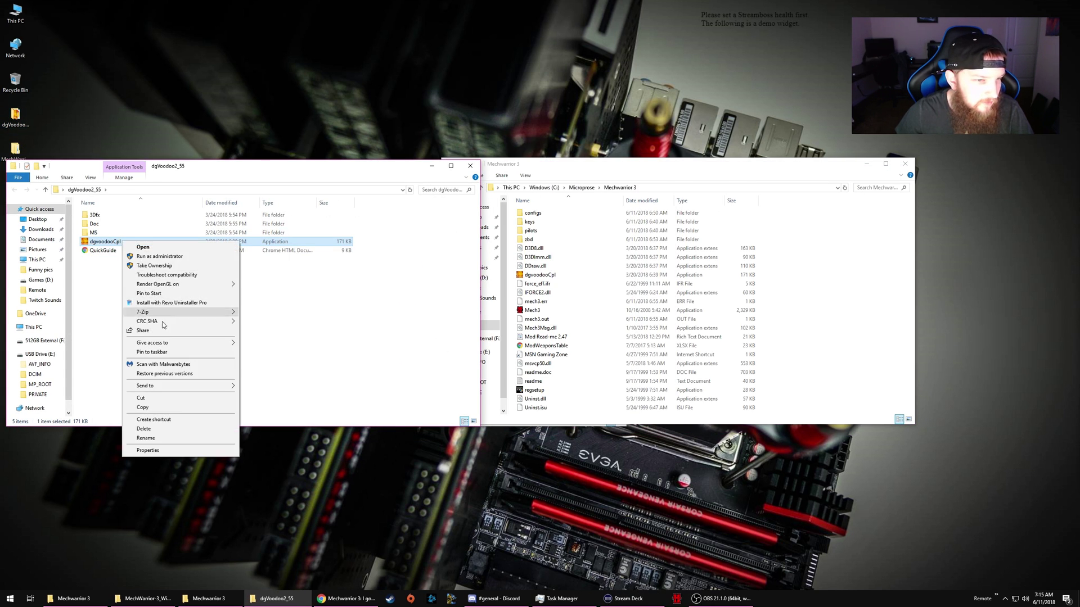
click(591, 169)
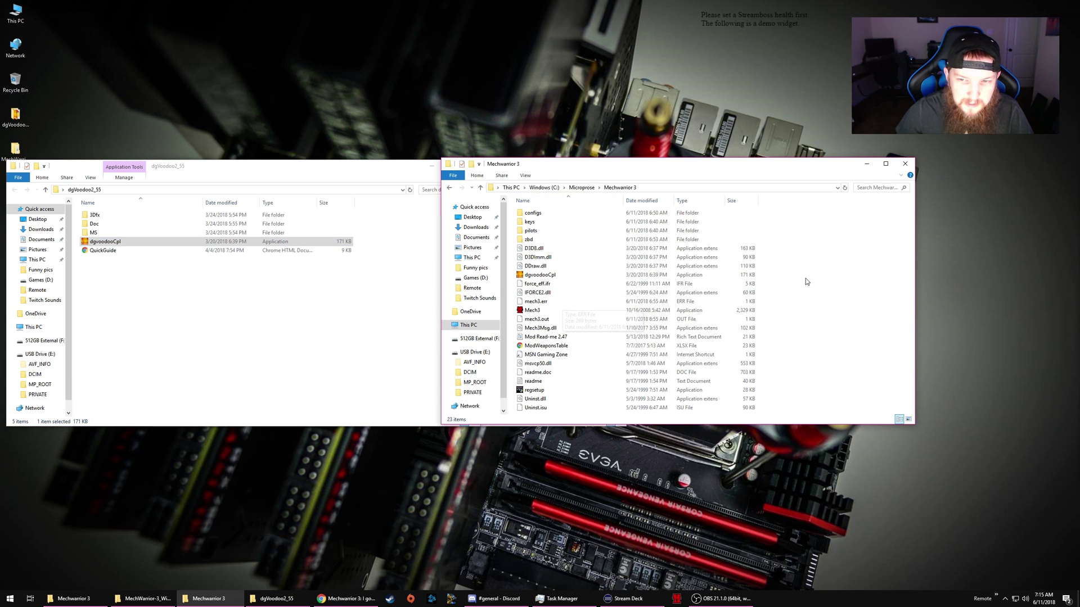
click(540, 275)
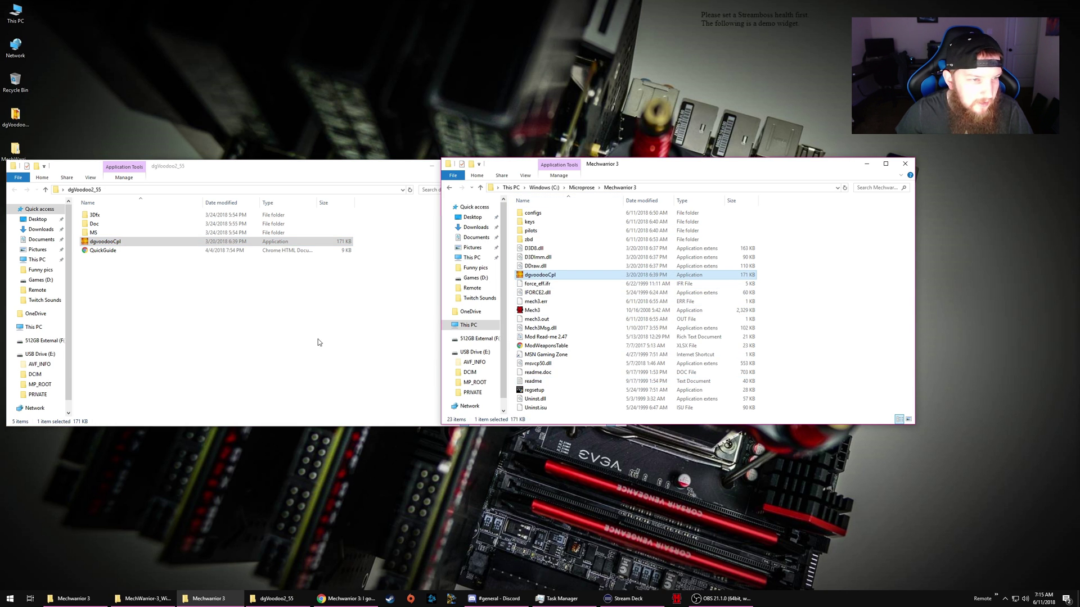
Open dgVoodoo's MS folder and select D3D8.dll, D3DImm.dll and DDraw.dll there and in the Mechwarrior 3 folder.
click(102, 240)
drag(102, 273, 96, 203)
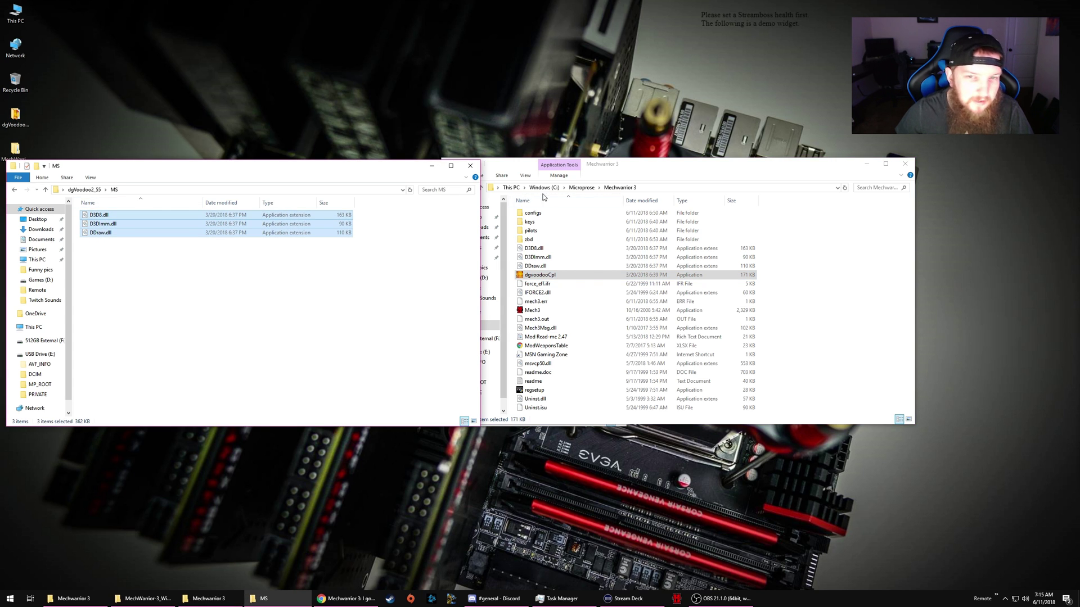
click(802, 293)
drag(808, 248, 662, 267)
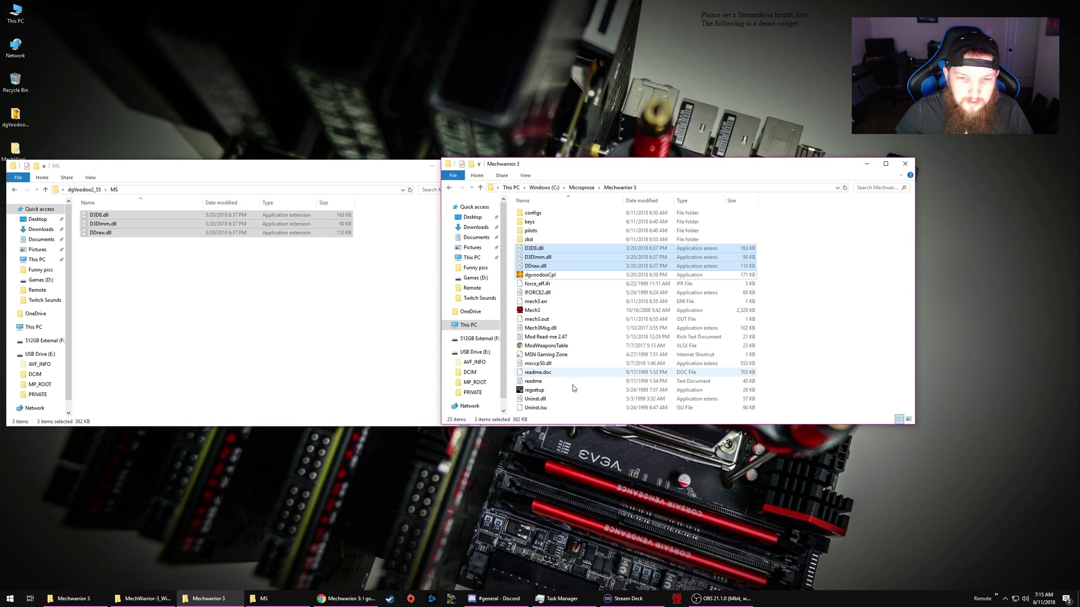
Check the run-as-administrator compatibility setting of dgvoodooCpl in the Mechwarrior 3 folder and accept its properties.
click(560, 275)
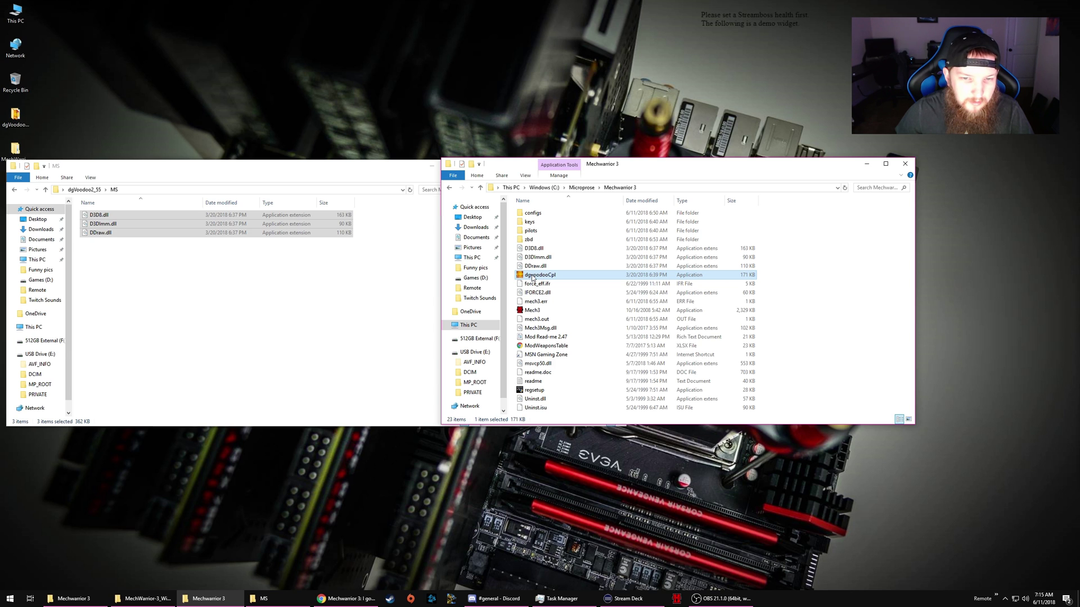
right_click(532, 277)
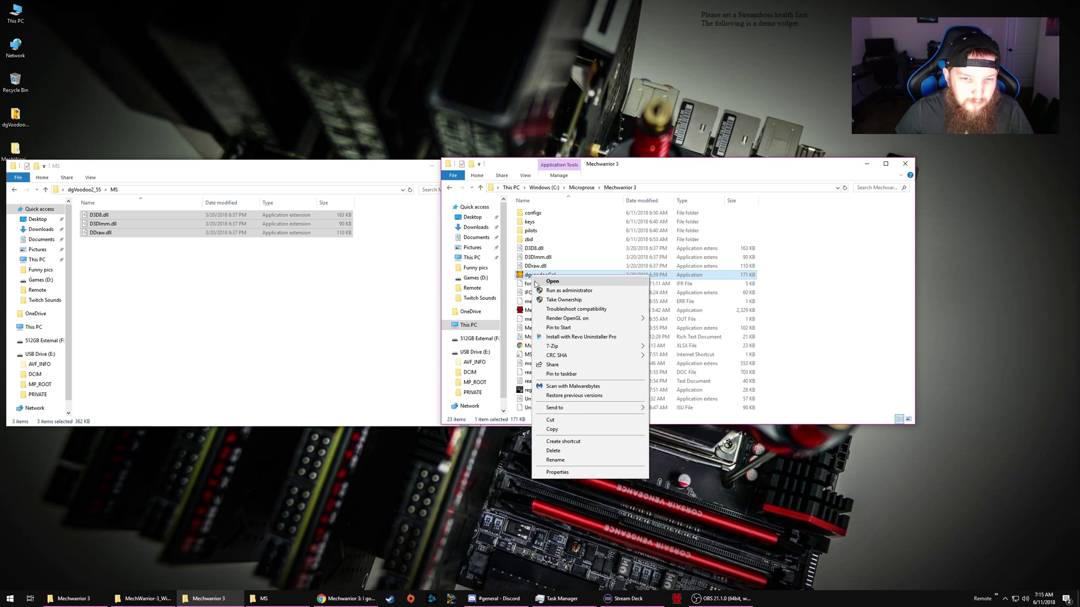
click(558, 472)
click(573, 295)
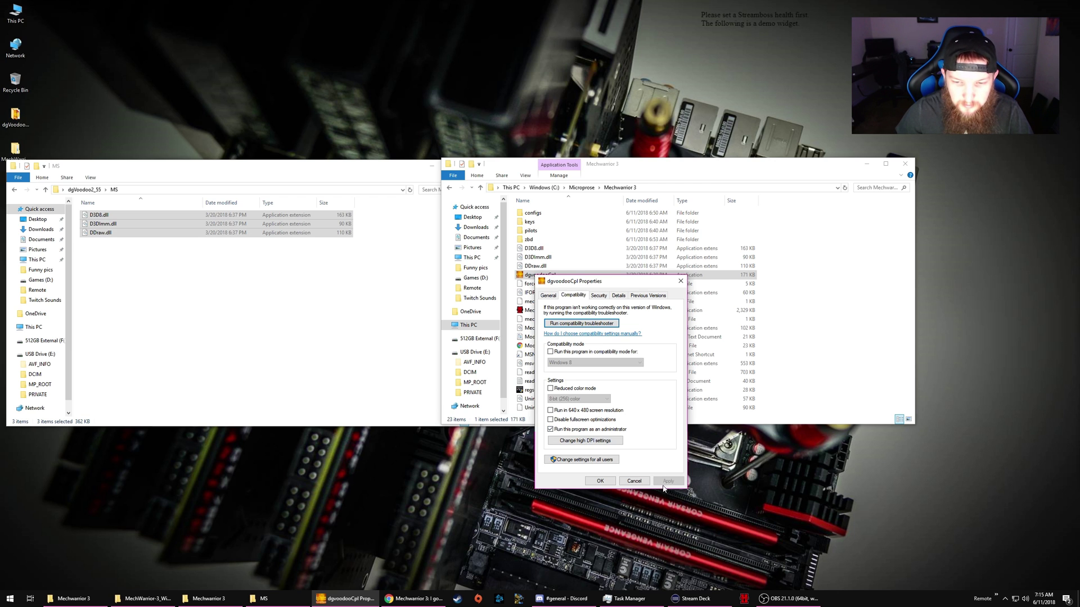
click(600, 481)
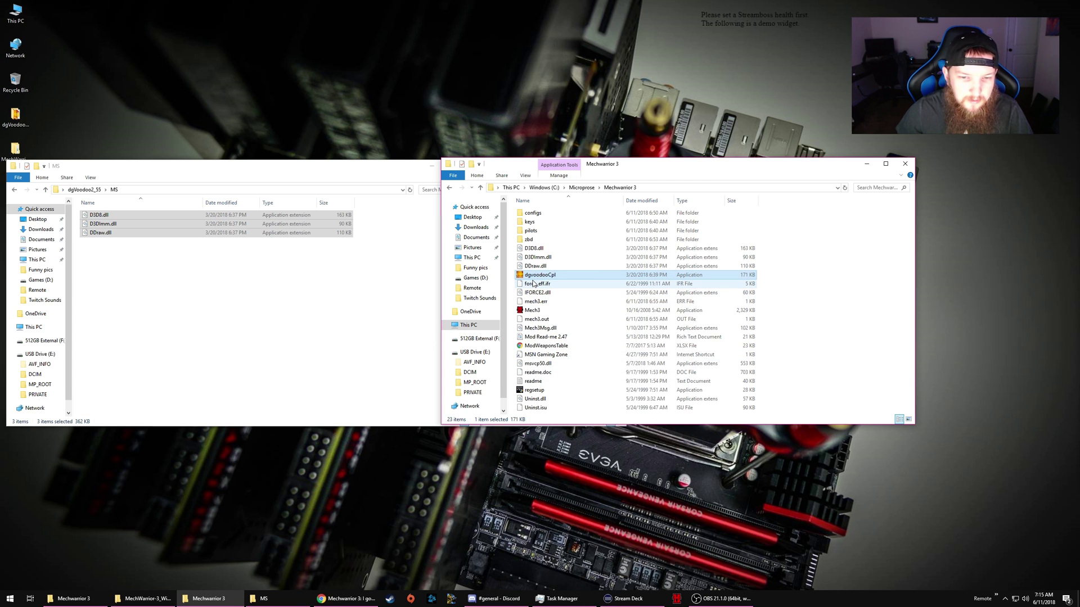
Launch dgvoodooCpl from the Mechwarrior 3 folder and check the adapter and scaling mode choices in its general settings.
click(535, 390)
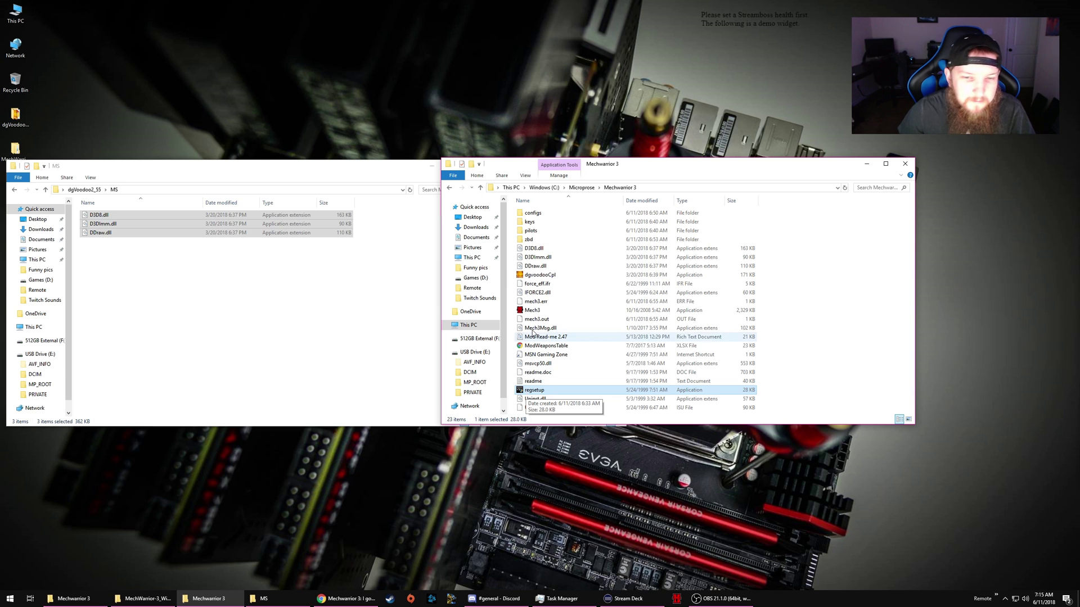
double_click(540, 276)
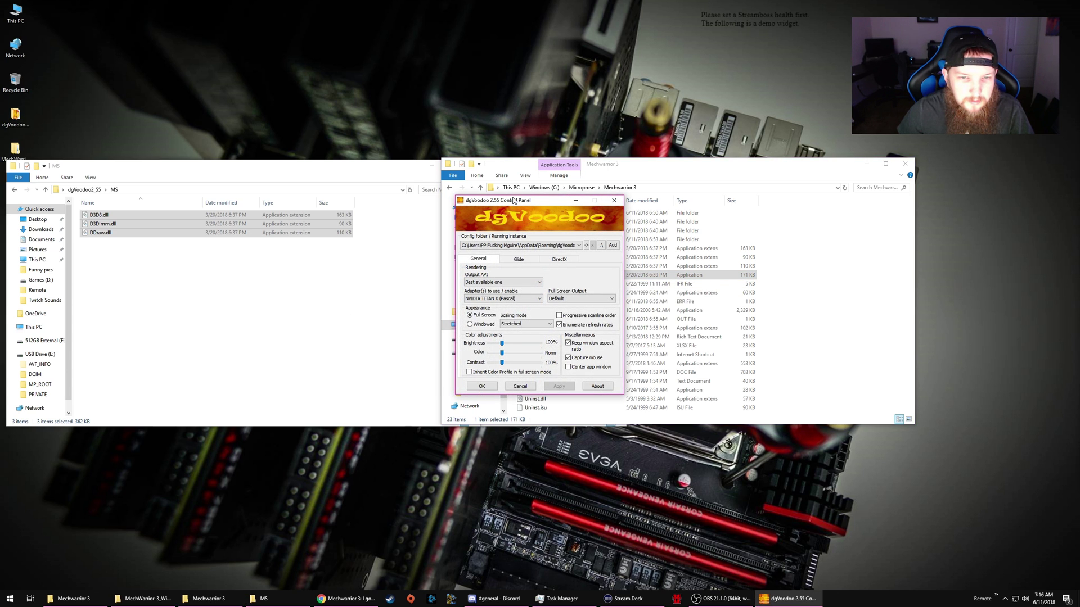
drag(515, 200, 471, 221)
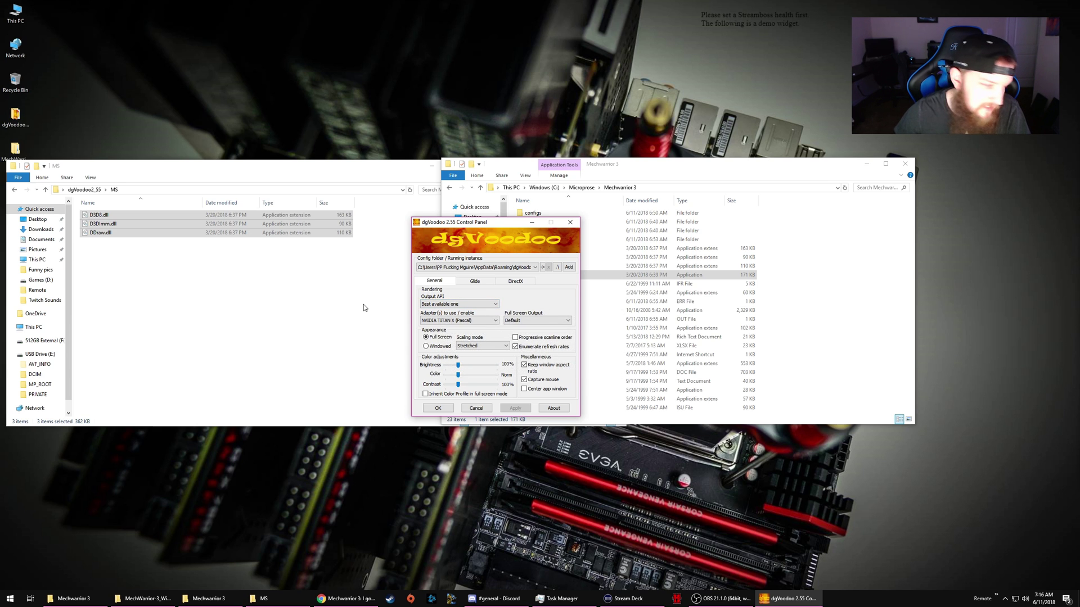
click(433, 321)
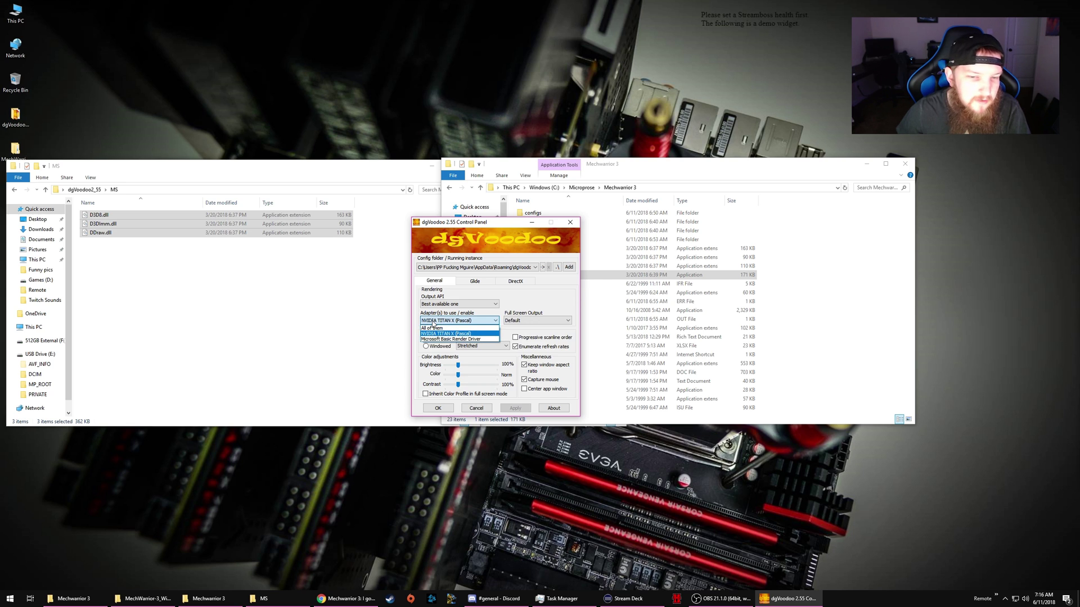
click(433, 321)
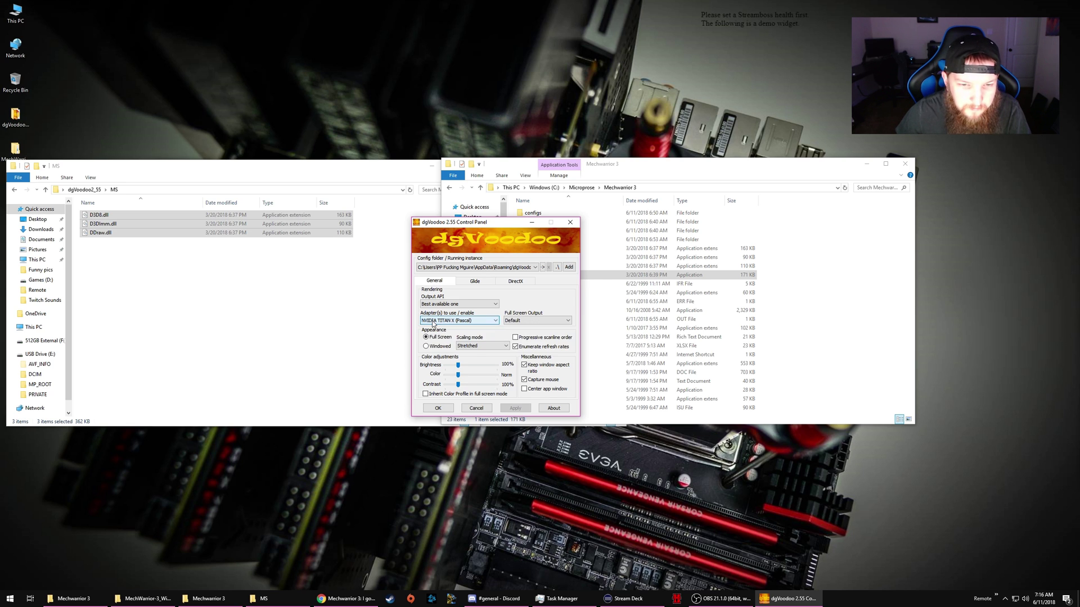
click(474, 345)
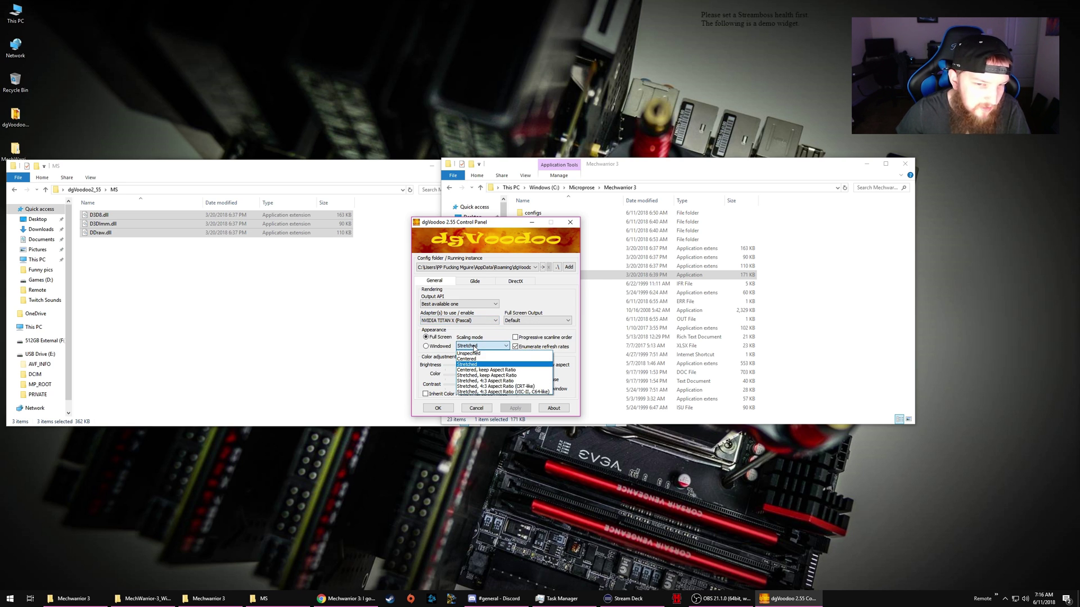
click(474, 347)
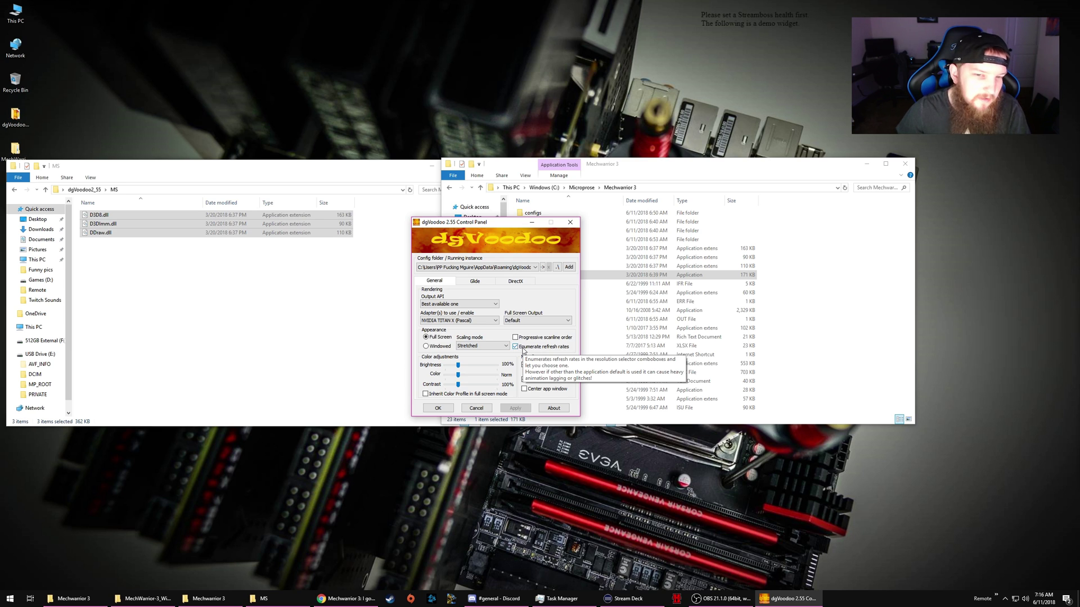
Check the VRAM choices in dgVoodoo's DirectX settings and set texture filtering to Force anisotropic 16x.
click(522, 282)
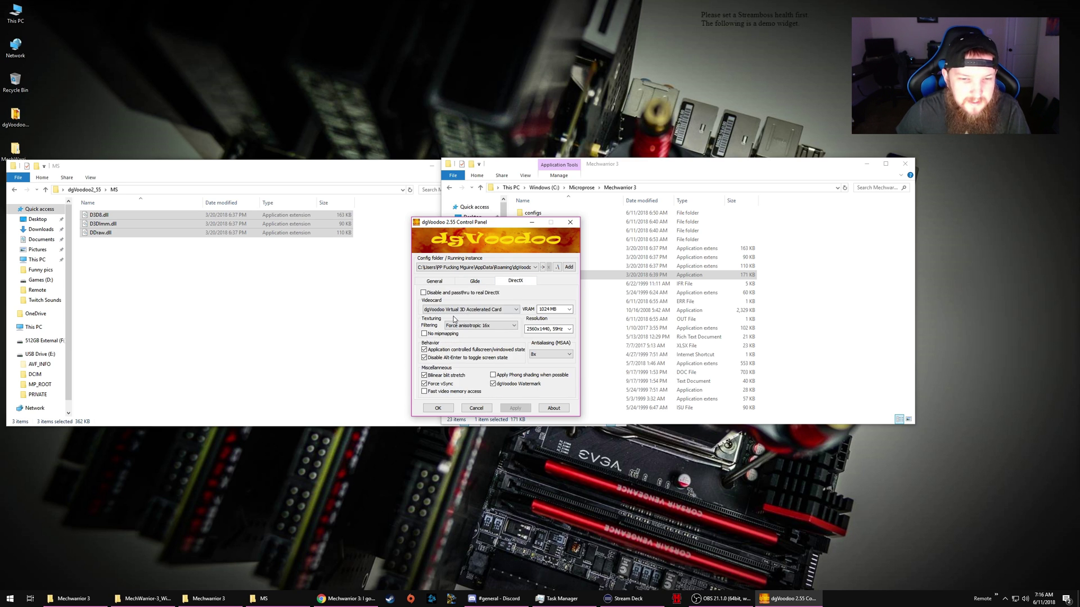
mouse_move(445, 312)
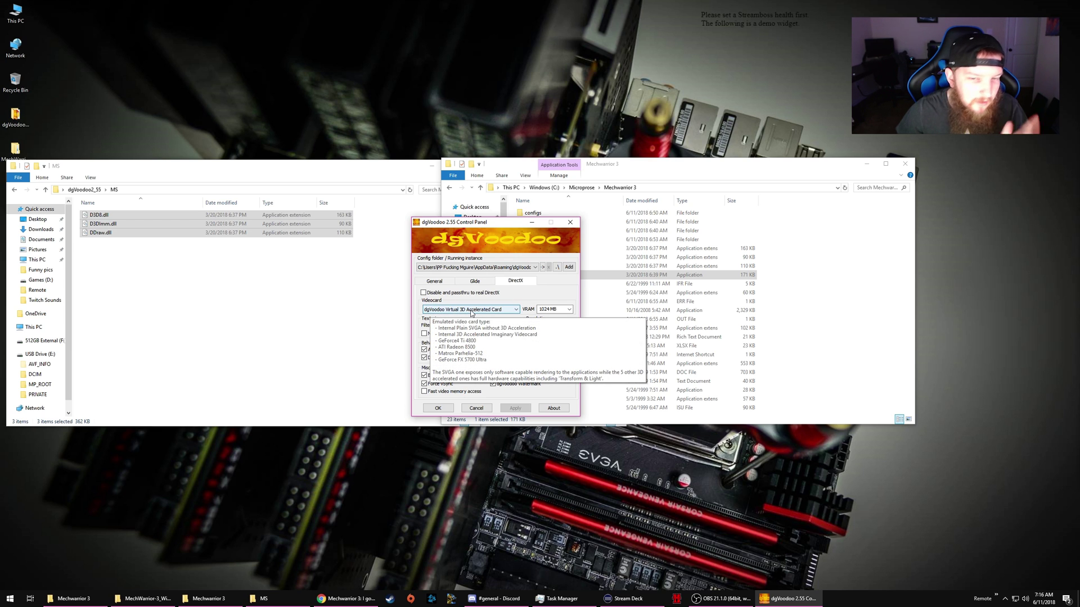
click(569, 310)
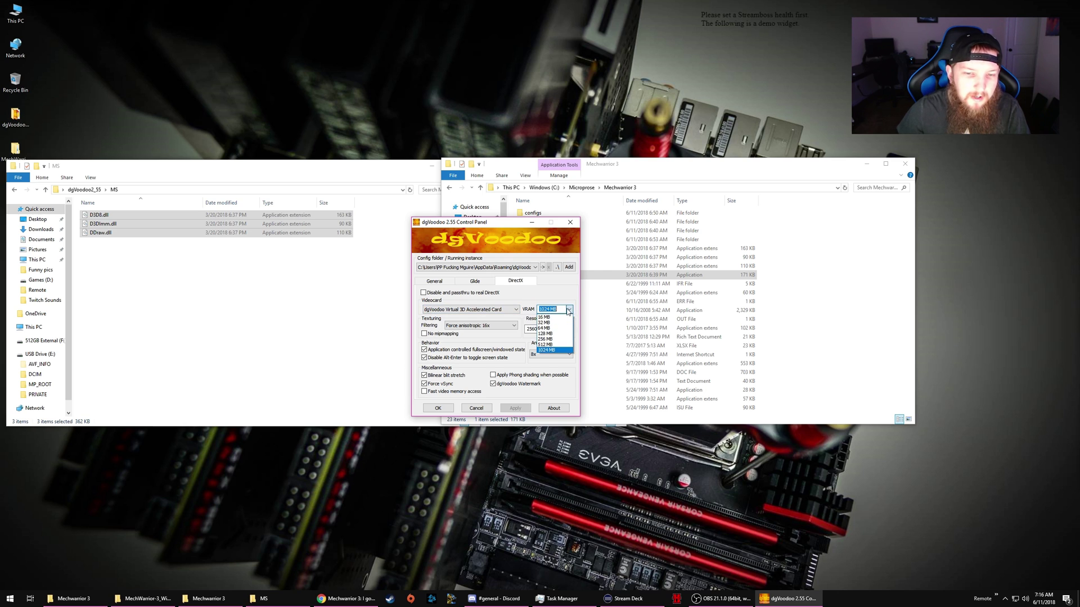
click(533, 297)
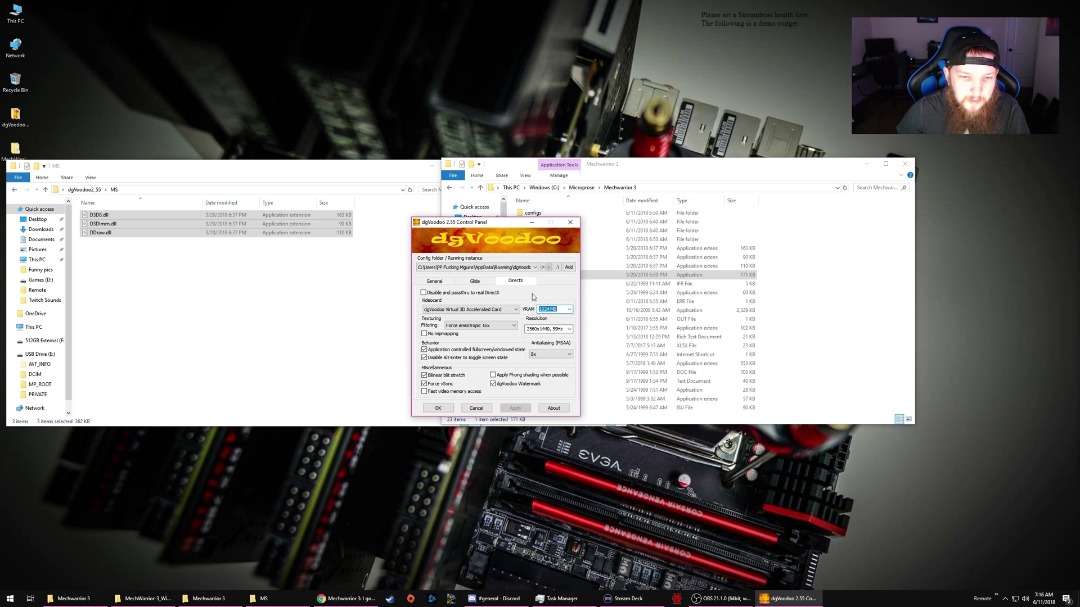
click(472, 327)
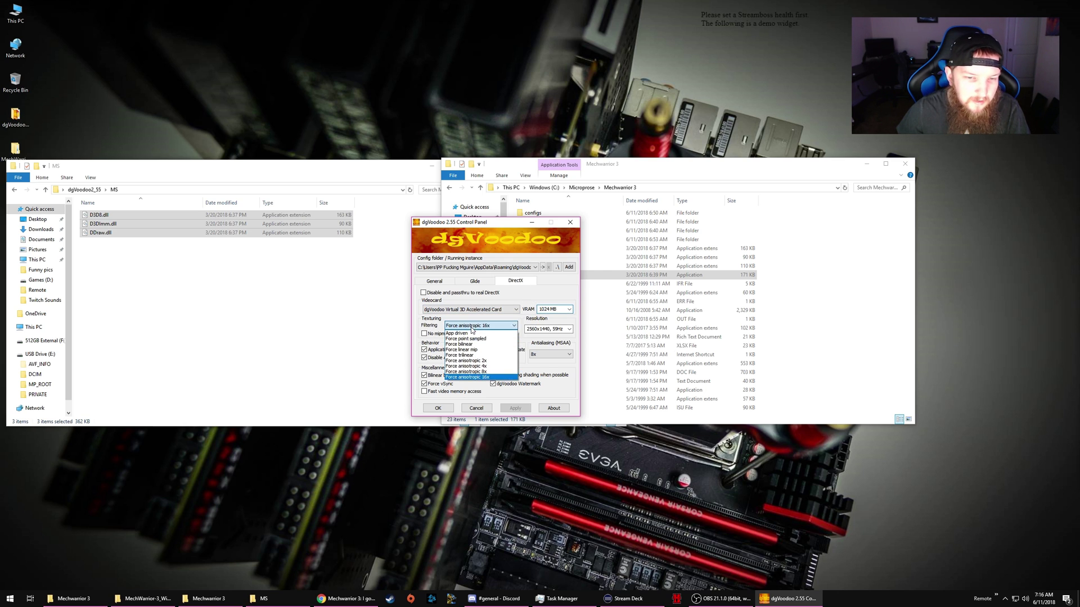
click(468, 380)
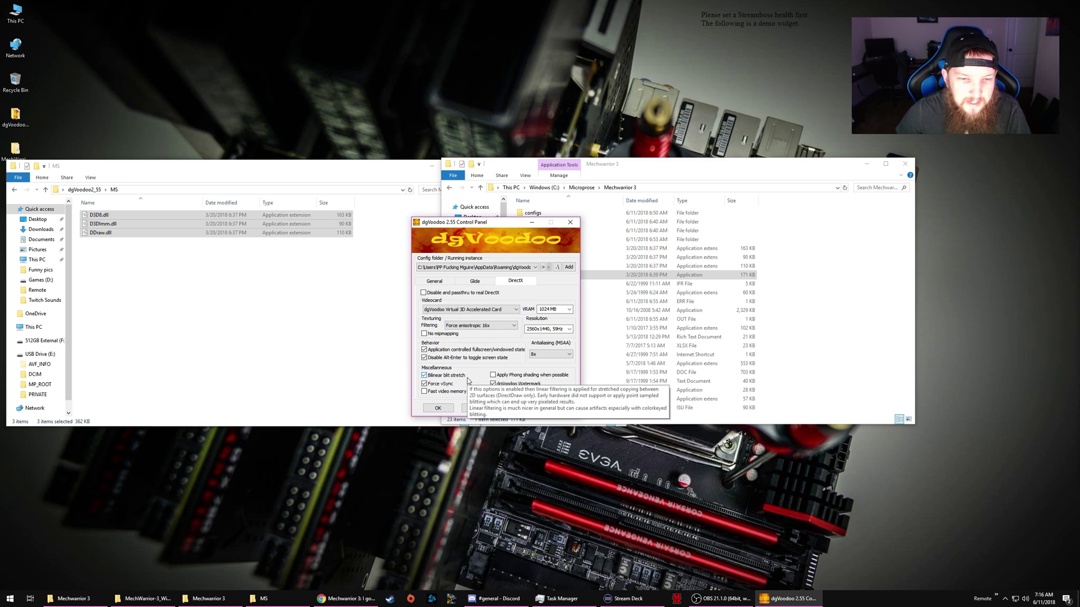
click(425, 358)
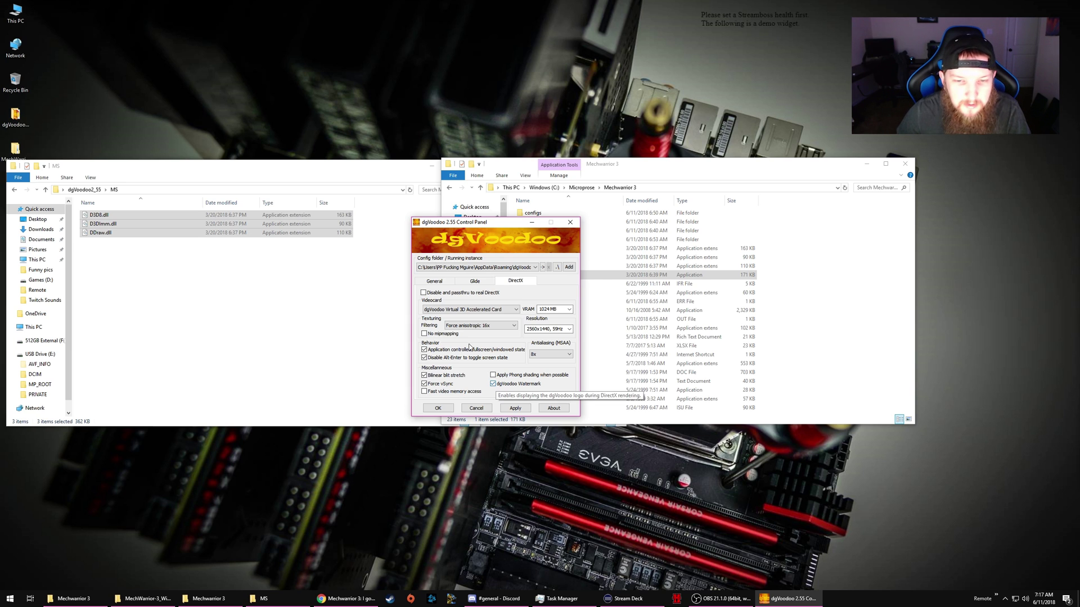
Set the DirectX resolution to 2560x1440, 59Hz, check the antialiasing choices and accept the dgVoodoo settings.
click(570, 329)
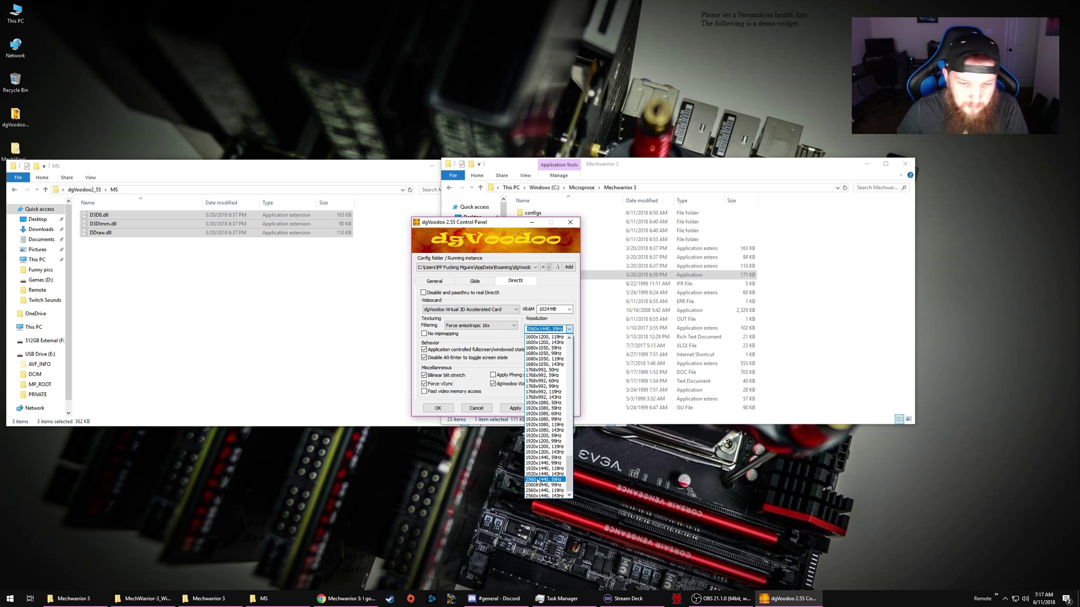
click(538, 480)
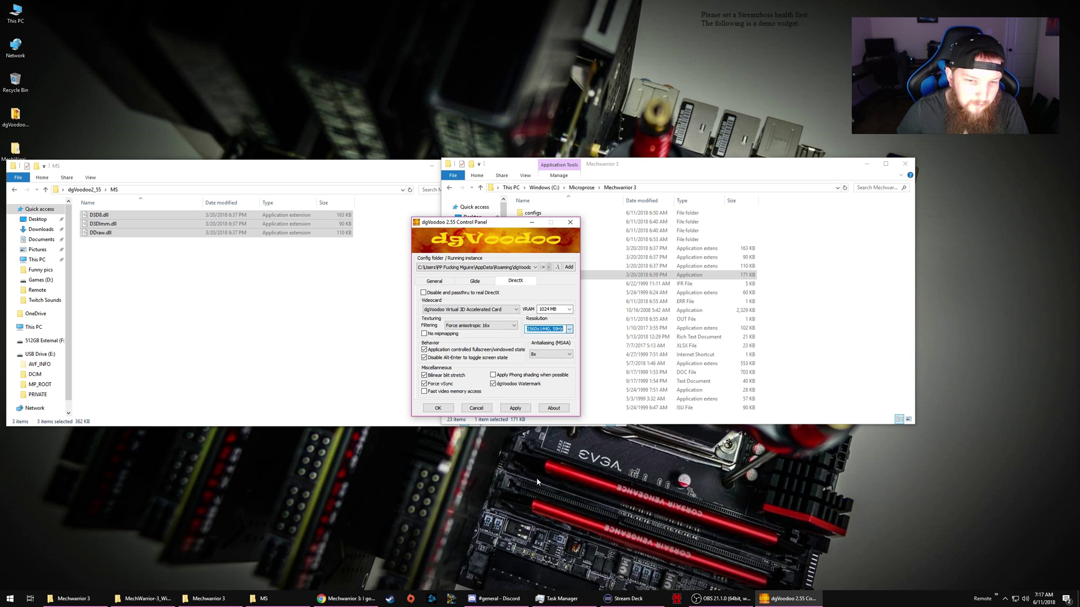
click(555, 354)
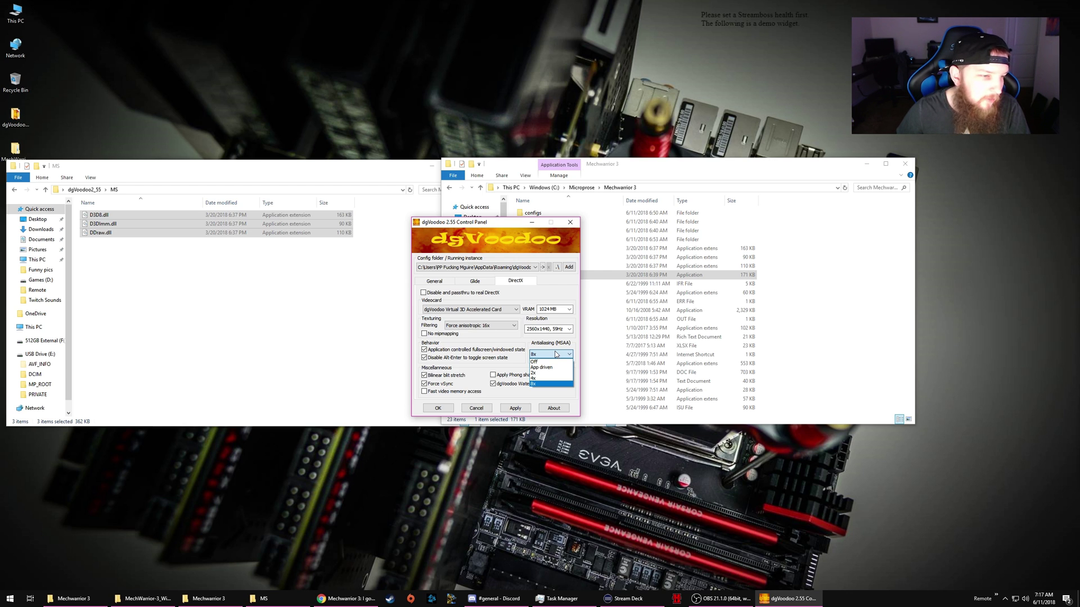
click(525, 339)
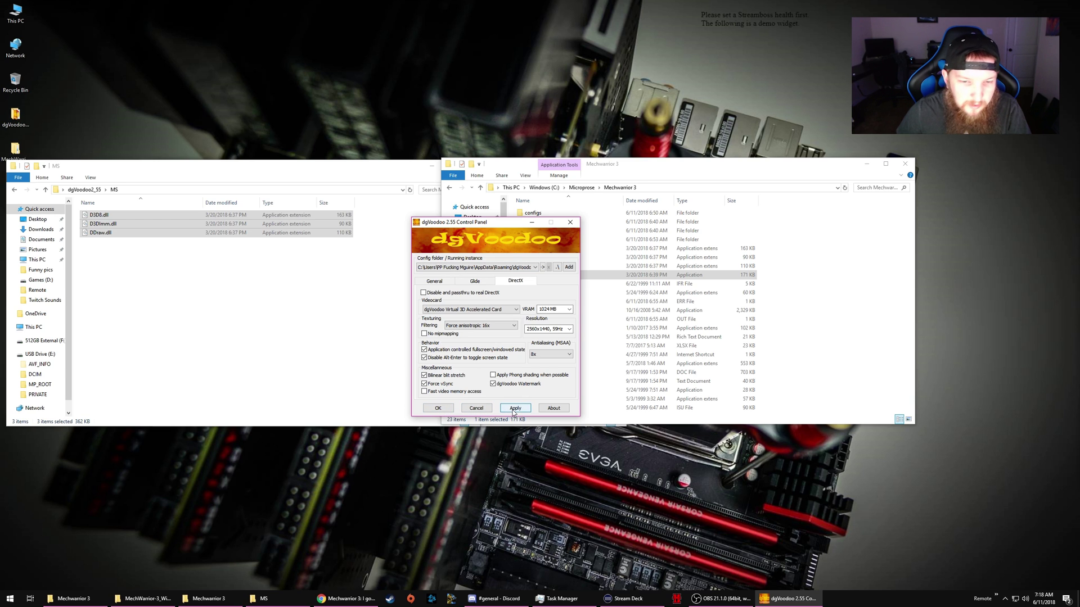
click(439, 408)
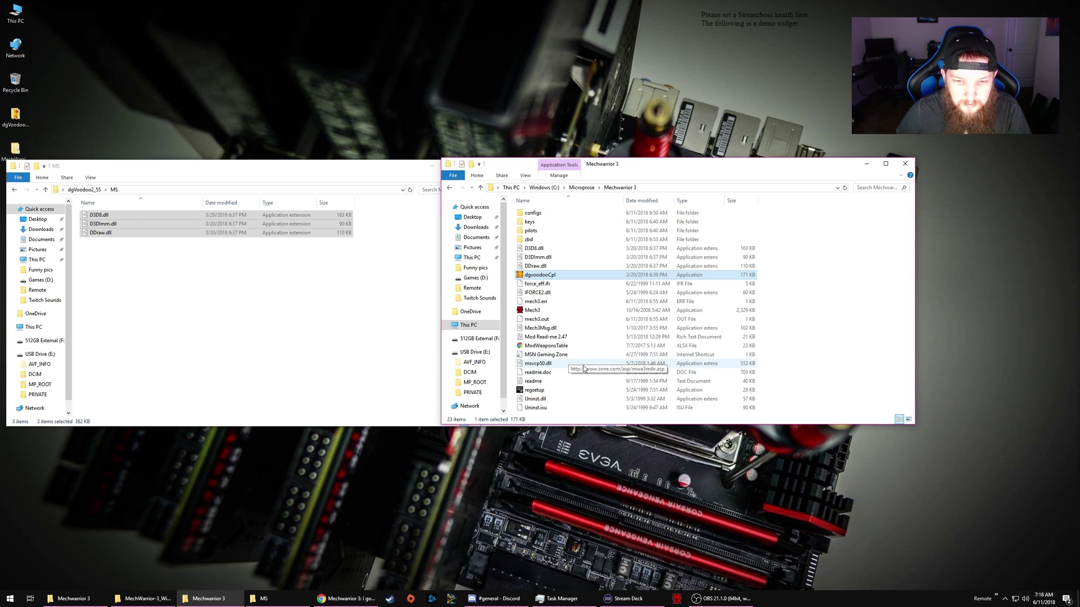
Select msvcp50.dll in the Mechwarrior 3 folder and find its Dropbox download link in the Reddit thread in Chrome.
click(558, 365)
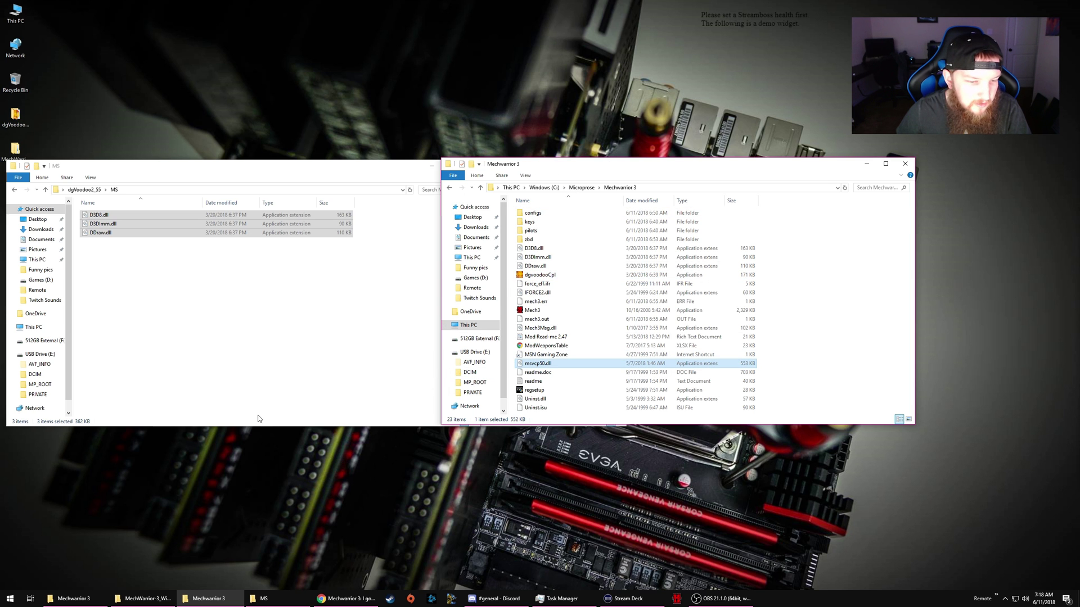
click(344, 601)
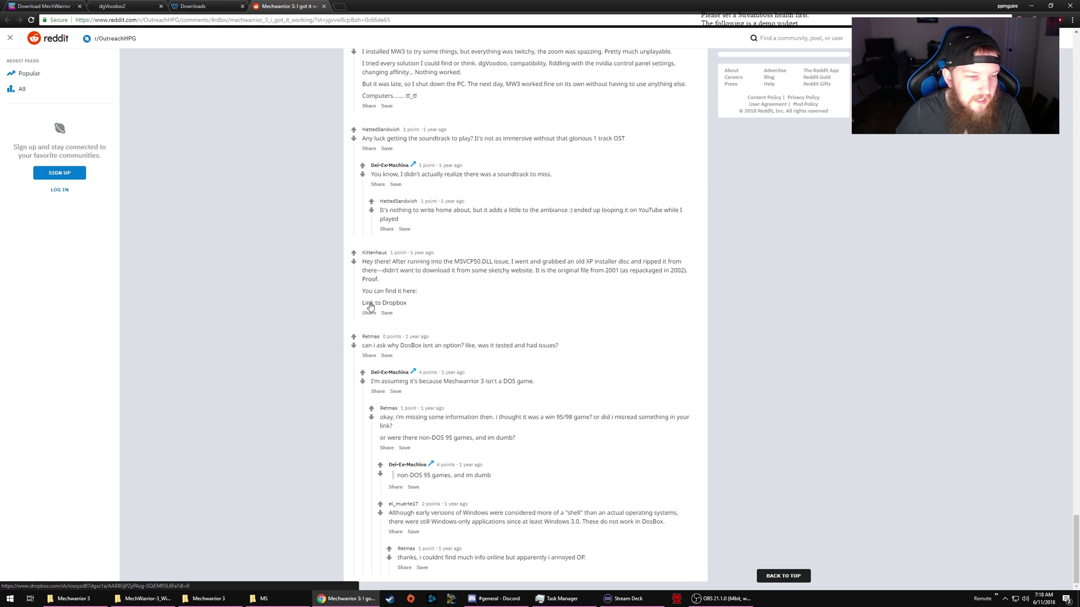
click(1031, 5)
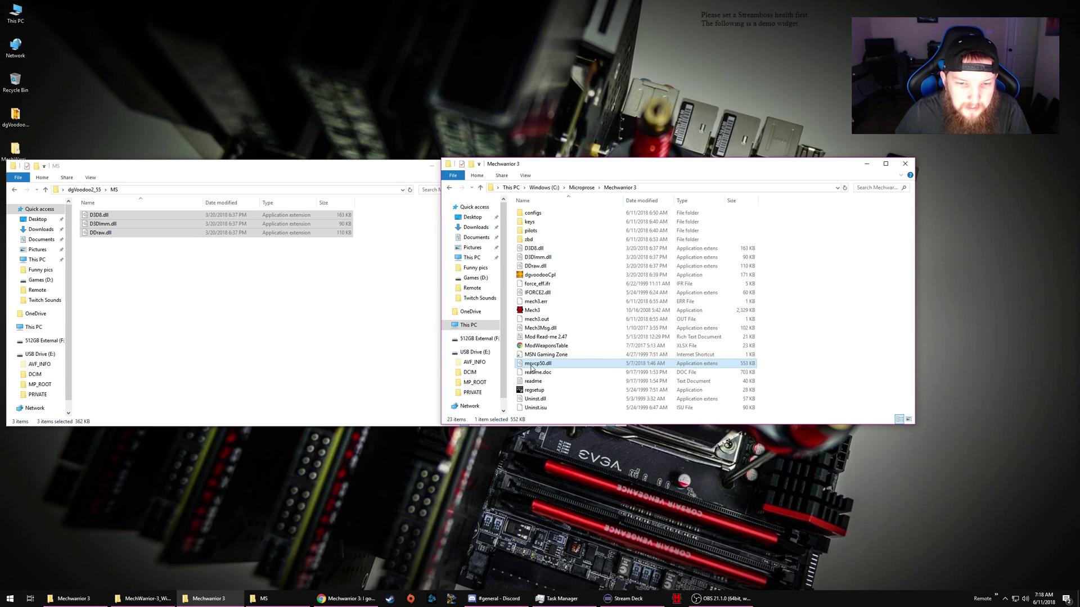
mouse_move(532, 369)
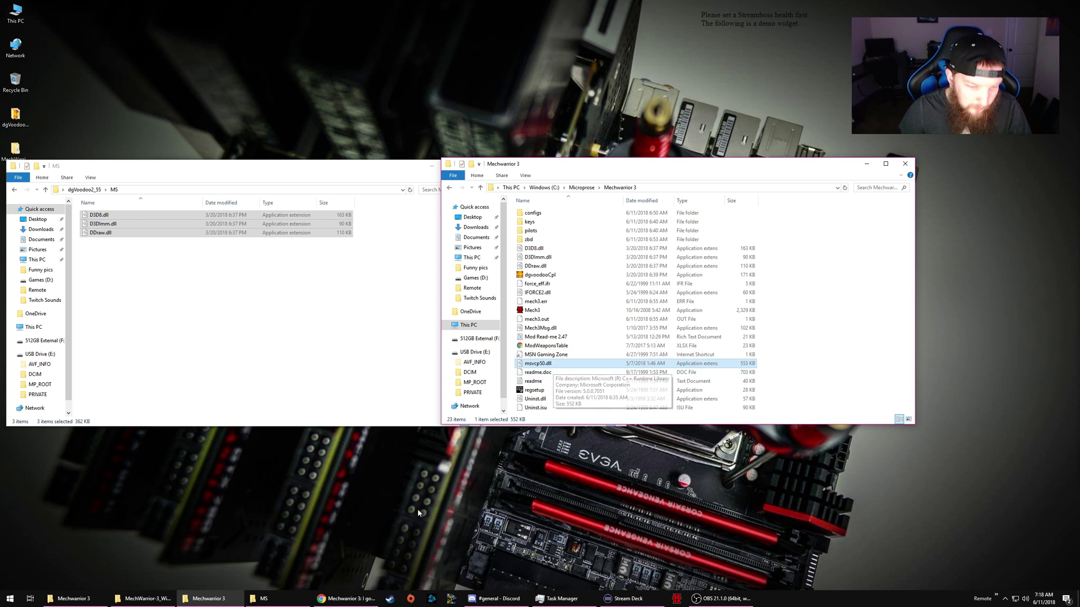
Switch to Chrome and show the Mech 3 Weapons Mod v. 2.47 download on the Mechwarrior 3 Mod Project downloads page.
click(346, 598)
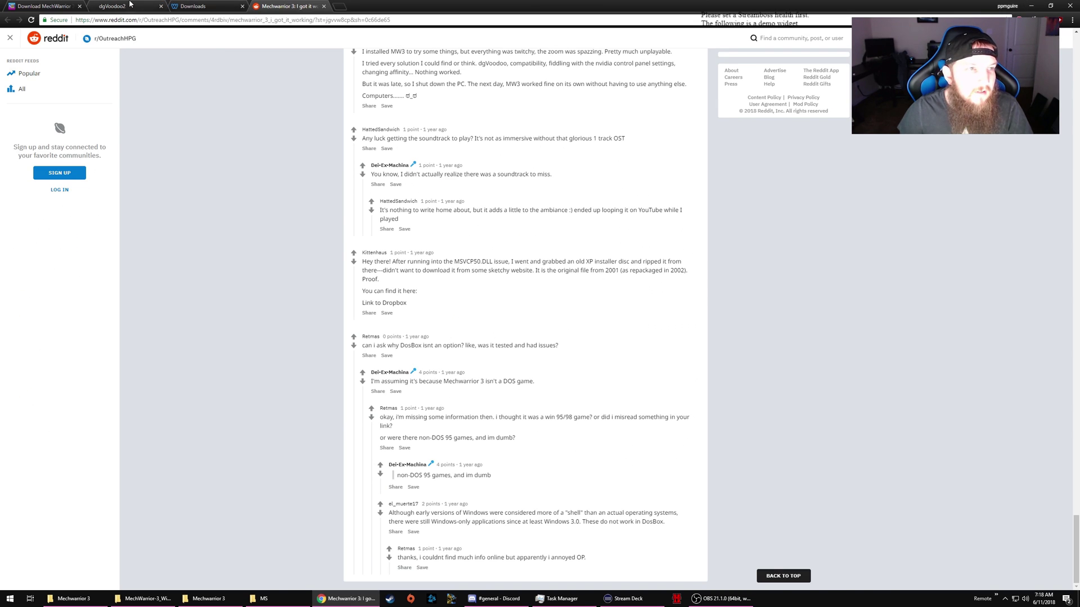
click(185, 7)
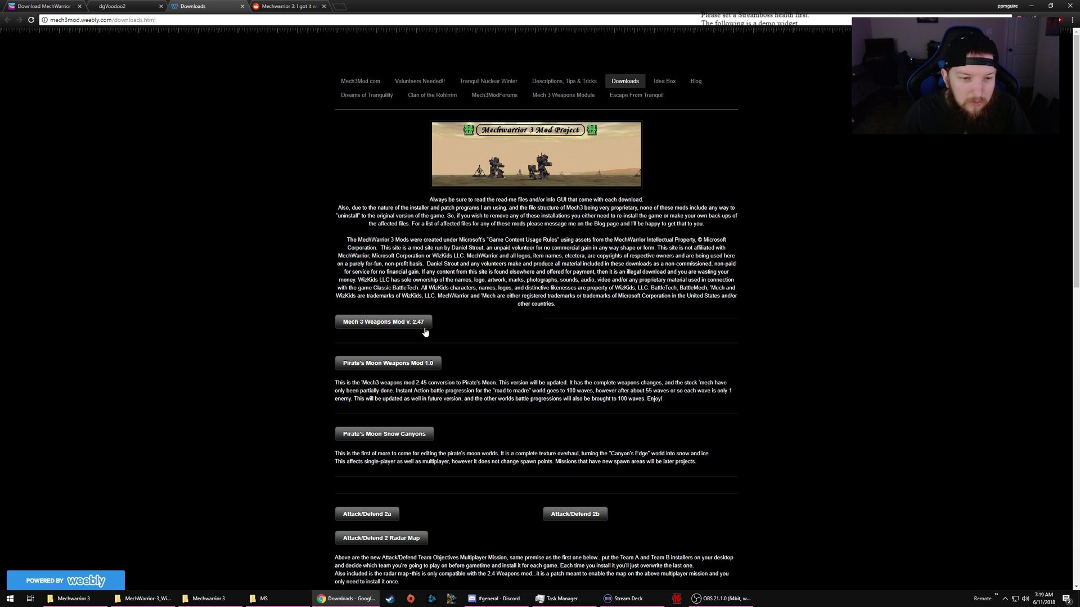
click(385, 324)
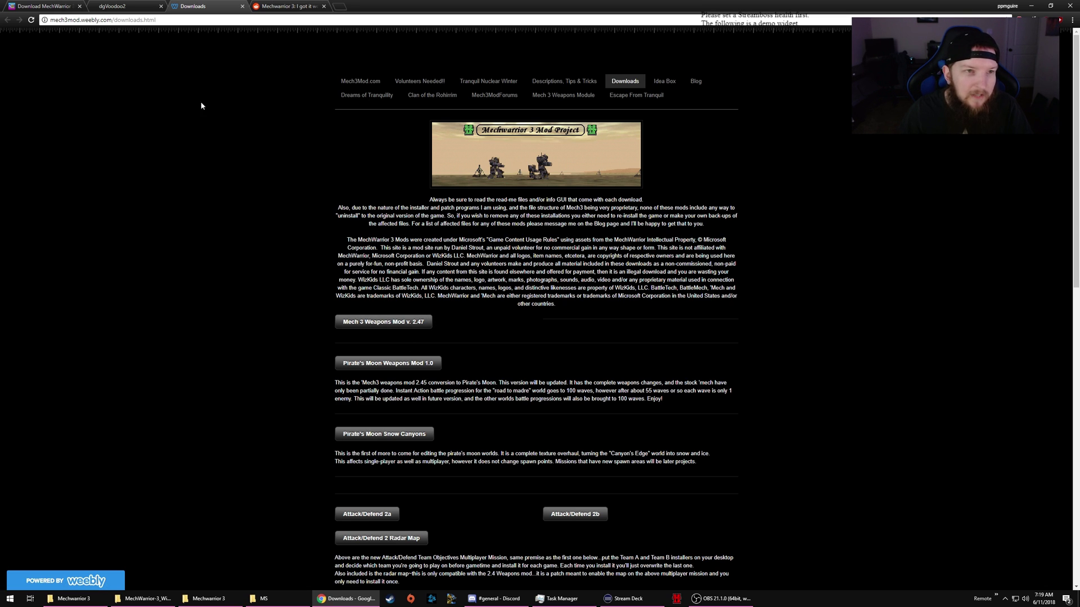
click(1031, 6)
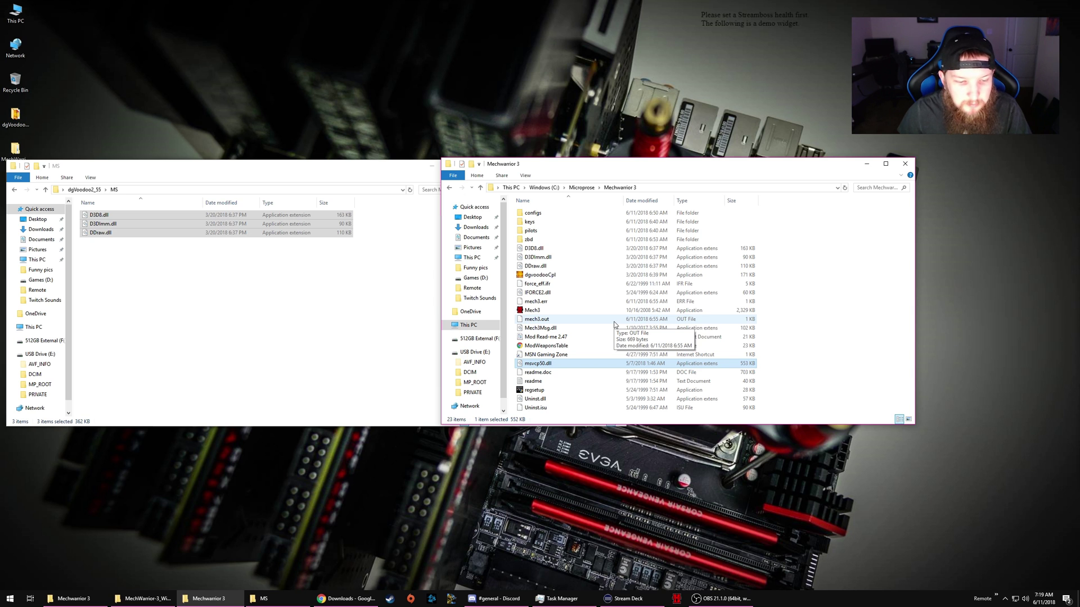
Look inside the MechWarrior3 folder under Microprose and return to the Mechwarrior 3 game folder.
double_click(15, 12)
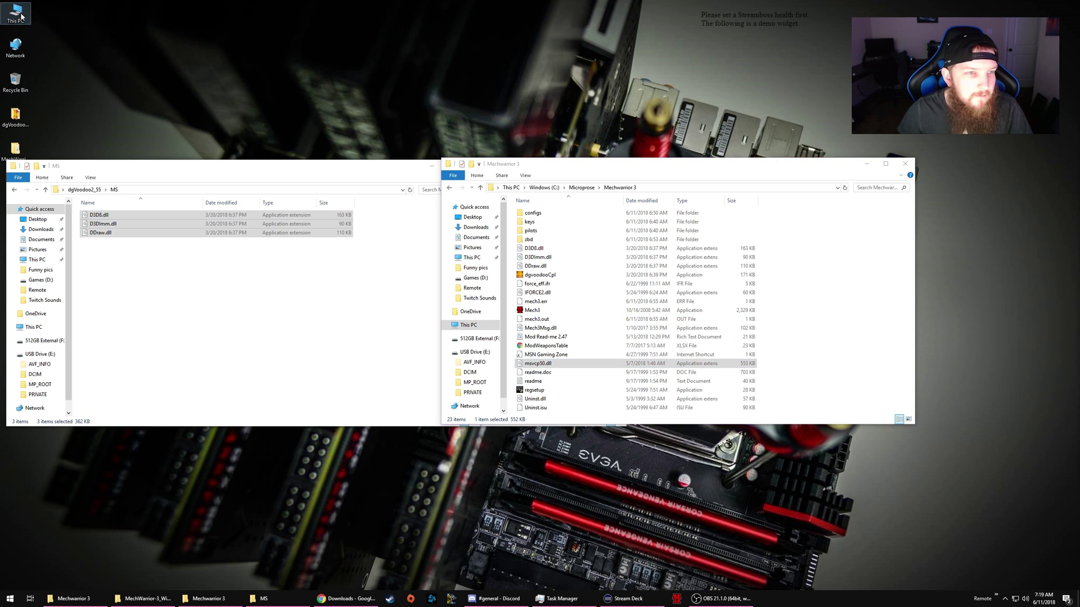
click(481, 177)
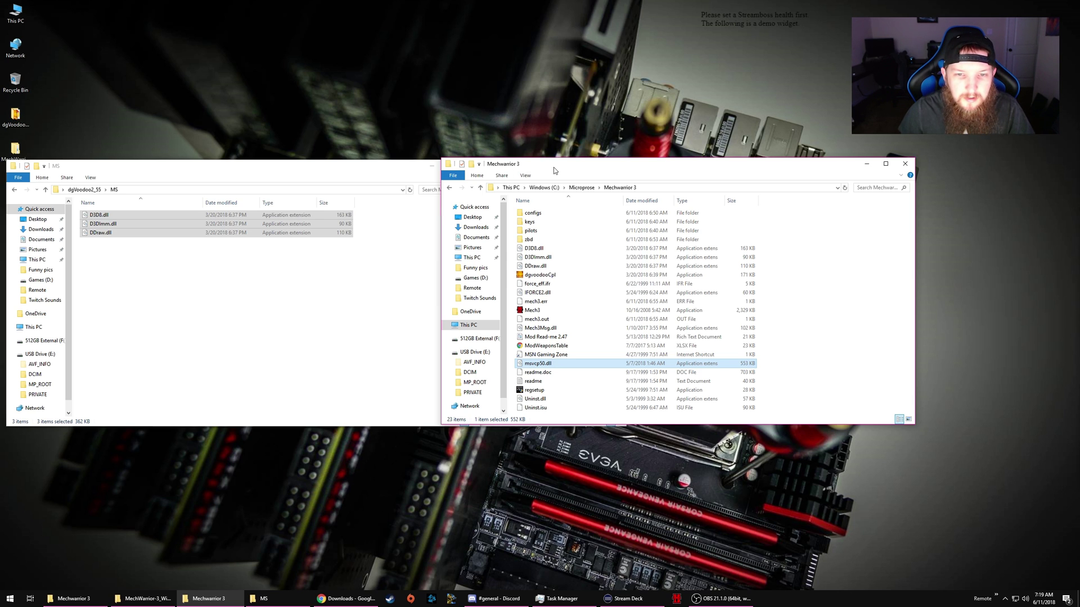
key(BackSpace)
click(538, 222)
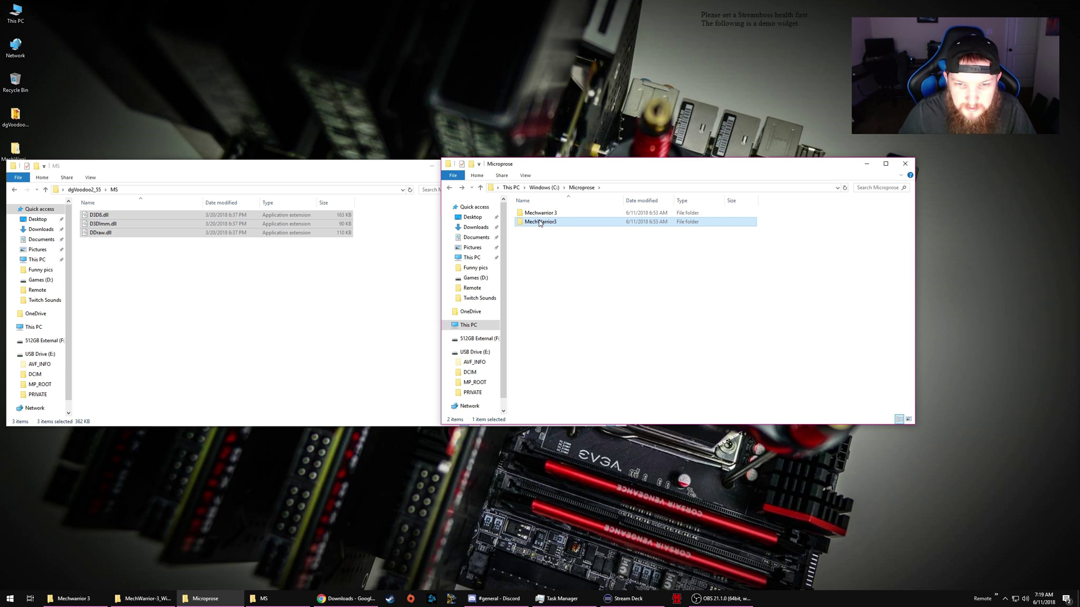
key(Return)
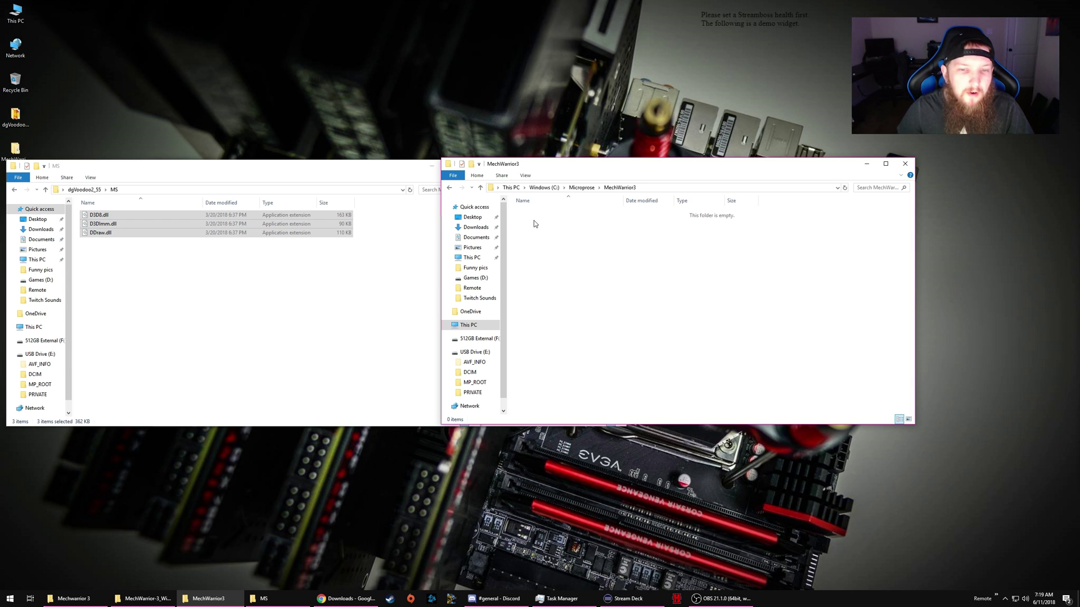
click(581, 187)
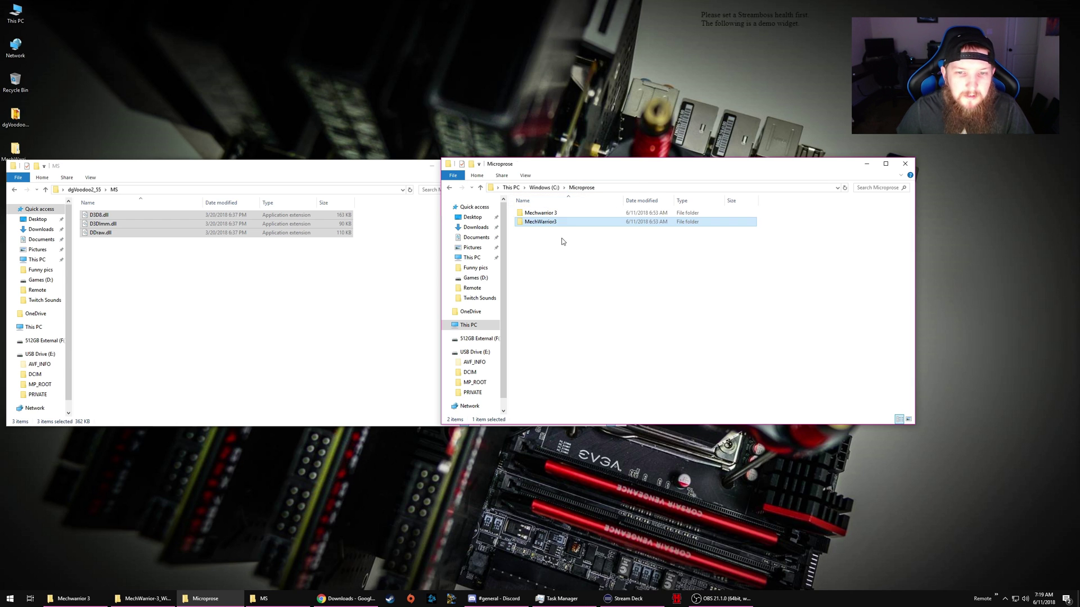
double_click(544, 216)
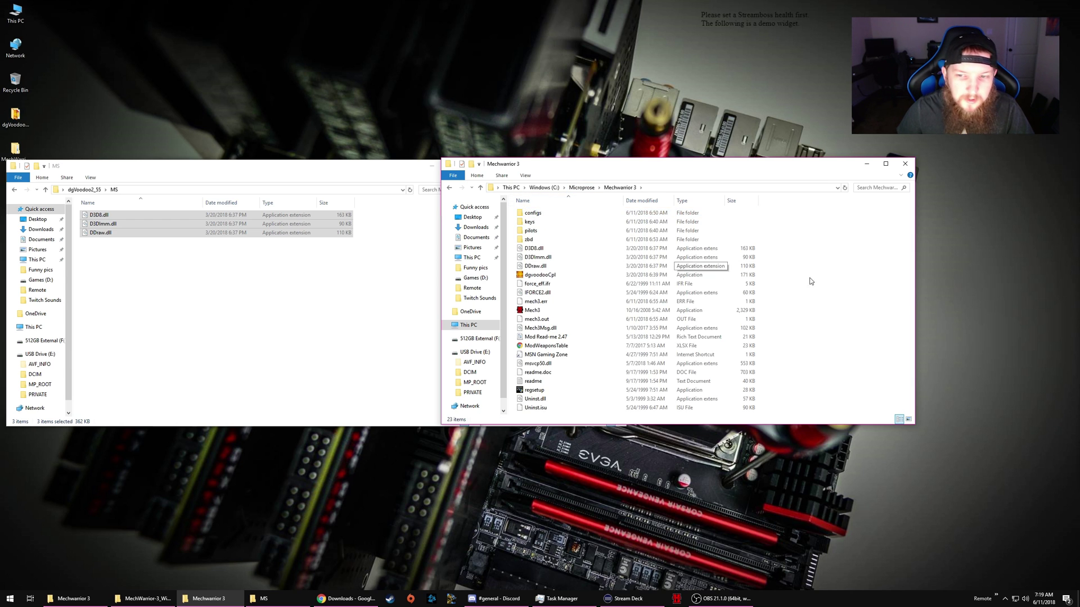